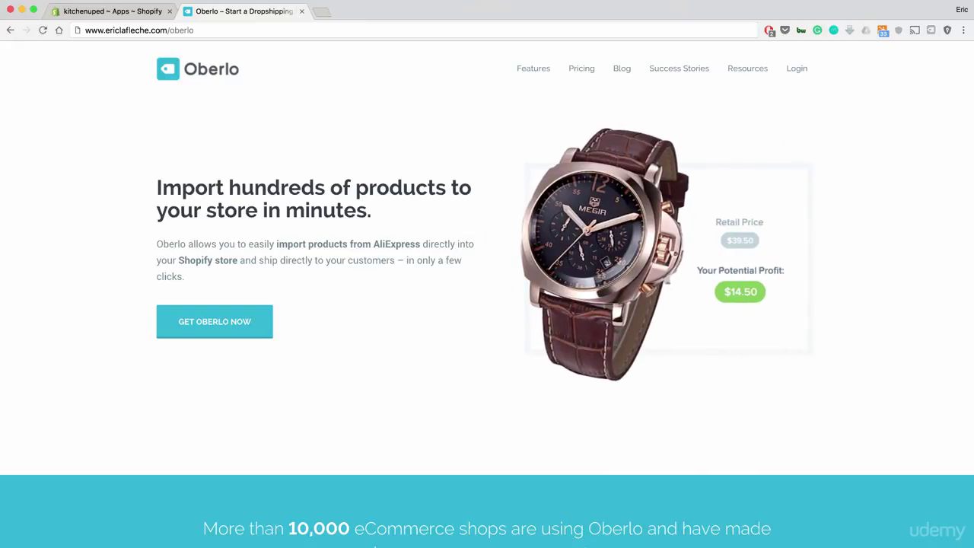
- Switch to the store's Oberlo app, review its getting-started checklist and tutorial videos, and open the global pricing rules
{"action": "key", "text": "super+l"}
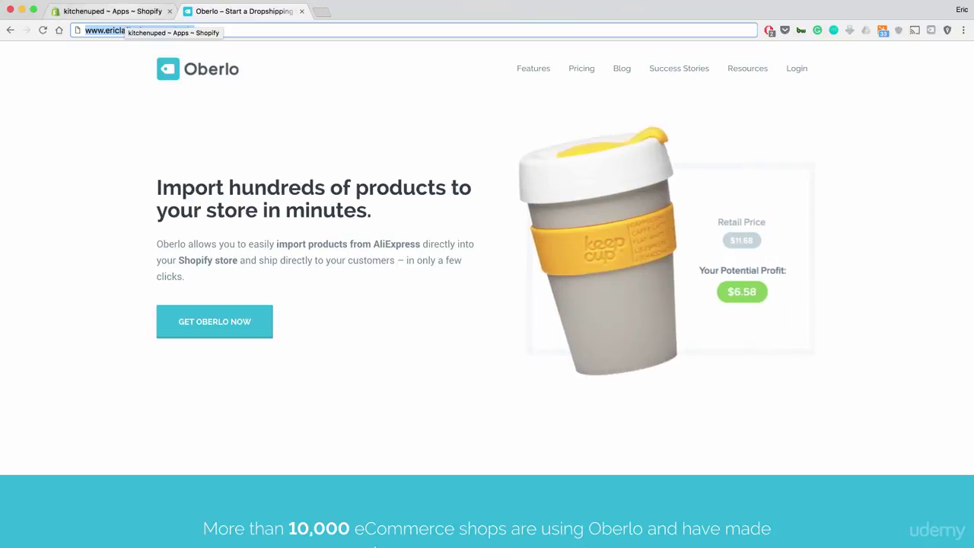
{"action": "left_click", "coordinate": [114, 11]}
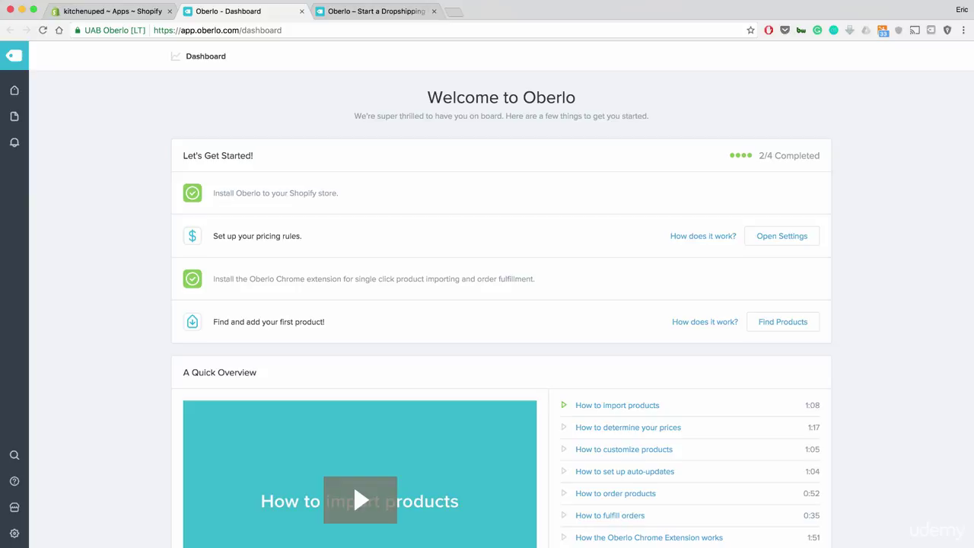
{"action": "scroll", "coordinate": [502, 304], "scroll_direction": "down", "scroll_amount": 3}
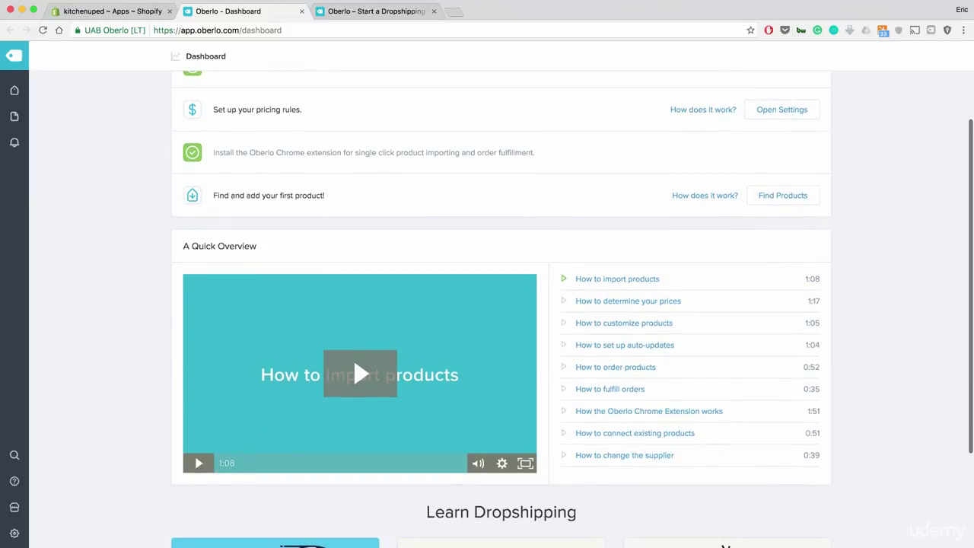
{"action": "scroll", "coordinate": [501, 304], "scroll_direction": "down", "scroll_amount": 3}
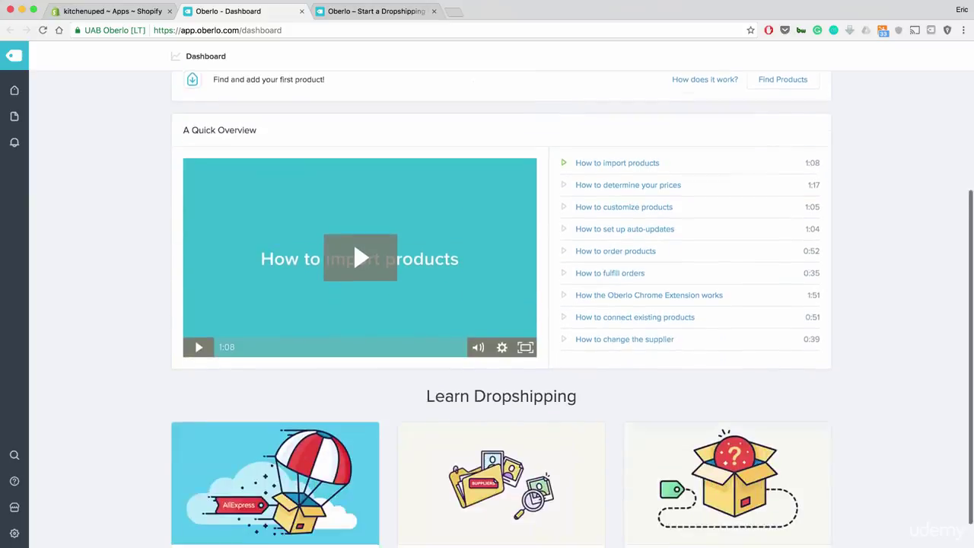
{"action": "scroll", "coordinate": [501, 305], "scroll_direction": "up", "scroll_amount": 3}
{"action": "scroll", "coordinate": [502, 305], "scroll_direction": "up", "scroll_amount": 2}
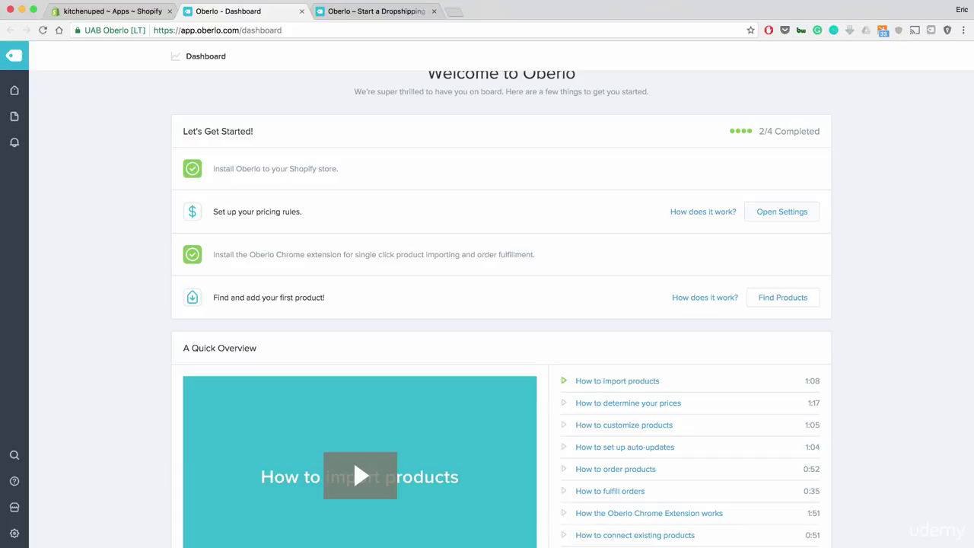
{"action": "key", "text": "super+r"}
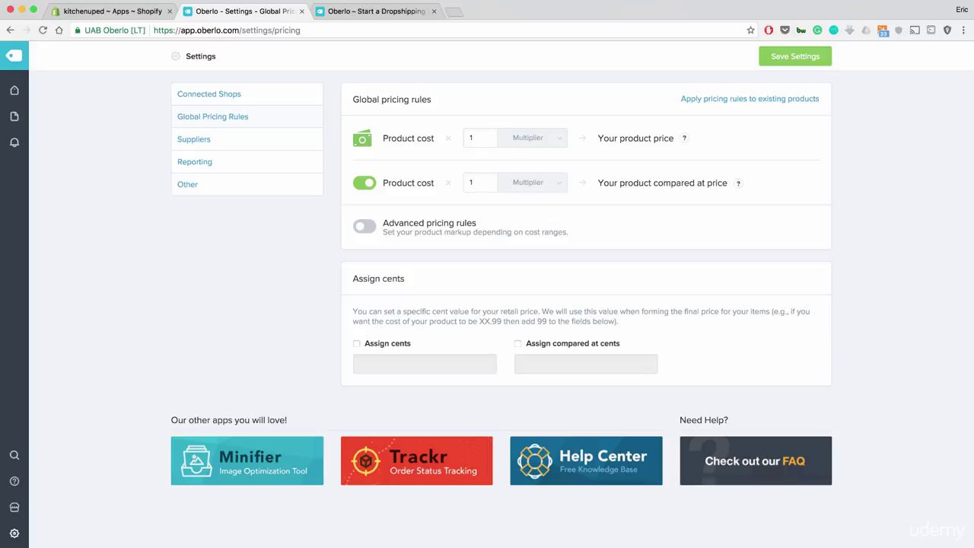
- Open the AliExpress product search and enter "kitchen" as the keyword
{"action": "key", "text": "super+r"}
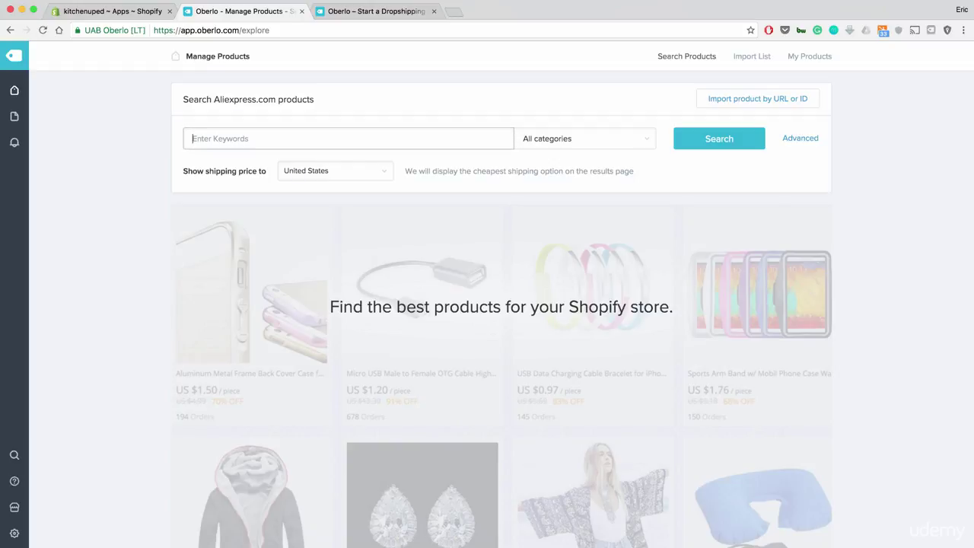
{"action": "type", "text": "kitchen"}
- Look through the product categories available for the search and leave the selection at All categories
{"action": "left_click", "coordinate": [585, 138]}
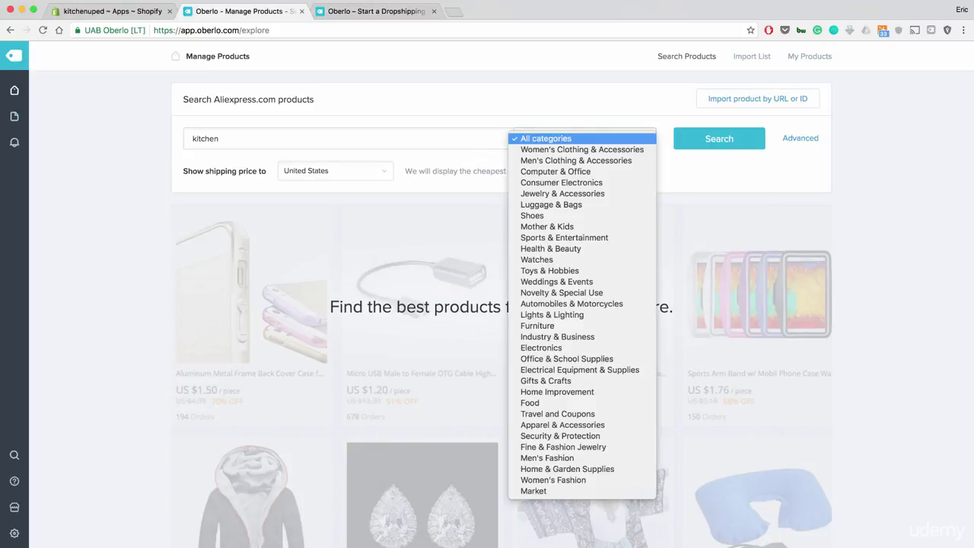
{"action": "key", "text": "Down"}
{"action": "key", "text": "Down"}
{"action": "key", "text": "Down"}
{"action": "key", "text": "Down"}
{"action": "key", "text": "Down"}
{"action": "key", "text": "Down"}
{"action": "key", "text": "Down"}
{"action": "key", "text": "Down"}
{"action": "key", "text": "Down"}
{"action": "key", "text": "Down"}
{"action": "key", "text": "Down"}
{"action": "key", "text": "Down"}
{"action": "key", "text": "Down"}
{"action": "key", "text": "Down"}
{"action": "key", "text": "Down"}
{"action": "key", "text": "Down"}
{"action": "key", "text": "Down"}
{"action": "key", "text": "Down"}
{"action": "key", "text": "Down"}
{"action": "key", "text": "Down"}
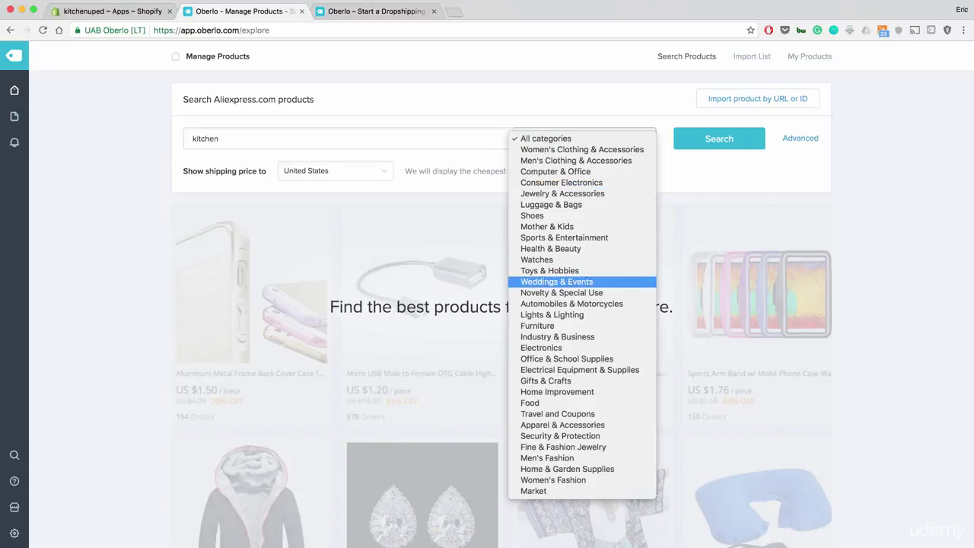
{"action": "key", "text": "Down"}
{"action": "key", "text": "Down"}
{"action": "key", "text": "Down"}
{"action": "key", "text": "Down"}
{"action": "key", "text": "Down"}
{"action": "key", "text": "Down"}
{"action": "key", "text": "Down"}
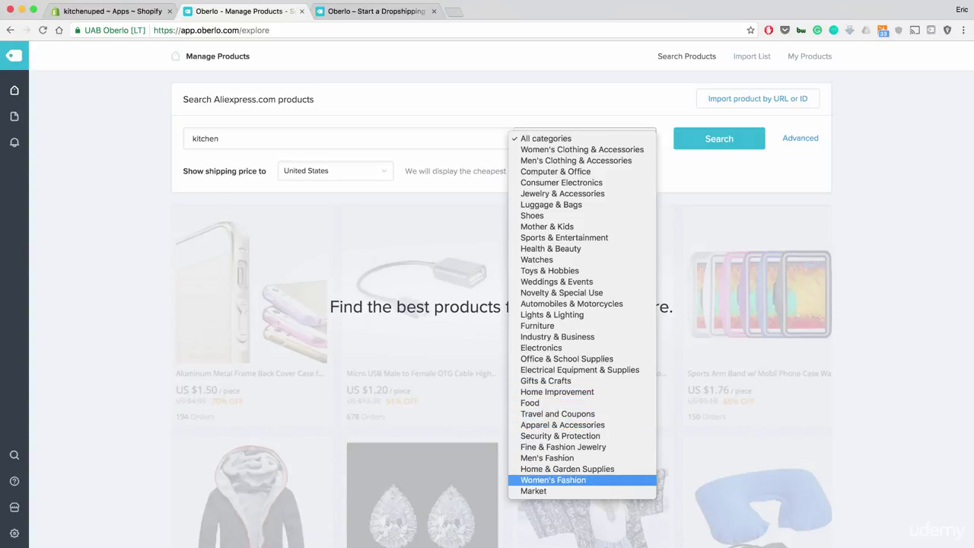
{"action": "key", "text": "Up"}
{"action": "key", "text": "Up"}
{"action": "key", "text": "Up"}
{"action": "key", "text": "Down"}
{"action": "key", "text": "Down"}
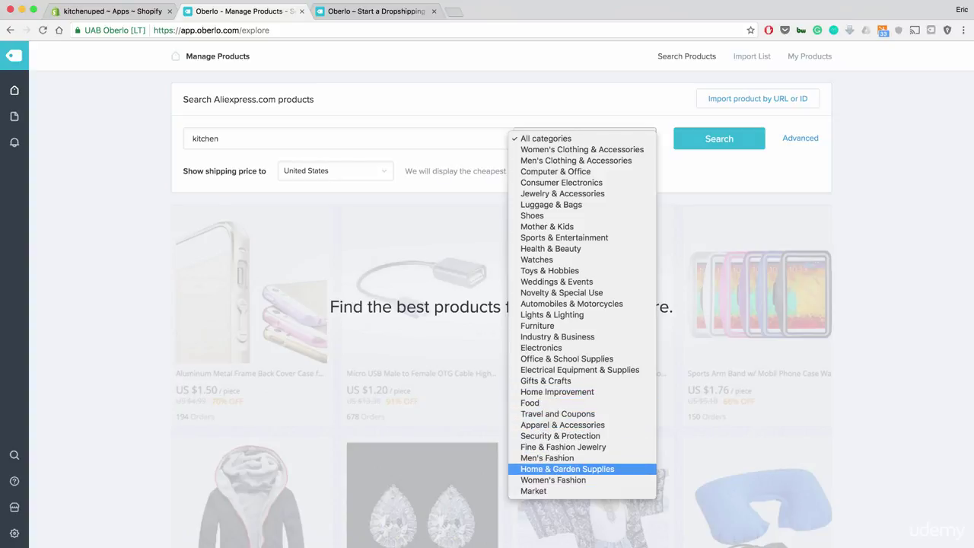
{"action": "key", "text": "Up"}
{"action": "key", "text": "Up"}
{"action": "key", "text": "Up"}
{"action": "key", "text": "Up"}
{"action": "key", "text": "Up"}
{"action": "key", "text": "Up"}
{"action": "key", "text": "Up"}
{"action": "key", "text": "Up"}
{"action": "key", "text": "Up"}
{"action": "key", "text": "Up"}
{"action": "key", "text": "Up"}
{"action": "key", "text": "Up"}
{"action": "key", "text": "Up"}
{"action": "key", "text": "Up"}
{"action": "key", "text": "Up"}
{"action": "key", "text": "Up"}
{"action": "key", "text": "Up"}
{"action": "key", "text": "Up"}
{"action": "key", "text": "Up"}
{"action": "key", "text": "Up"}
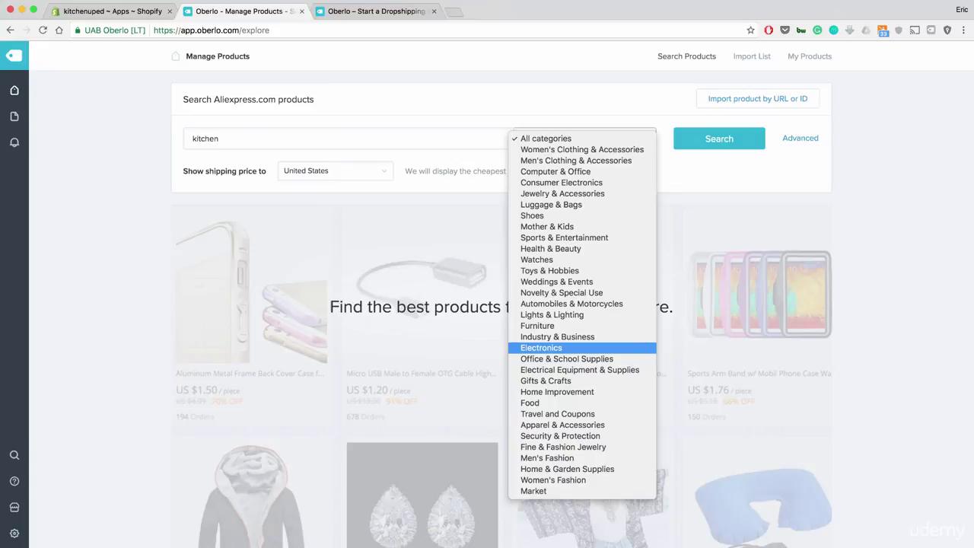
{"action": "left_click", "coordinate": [720, 138]}
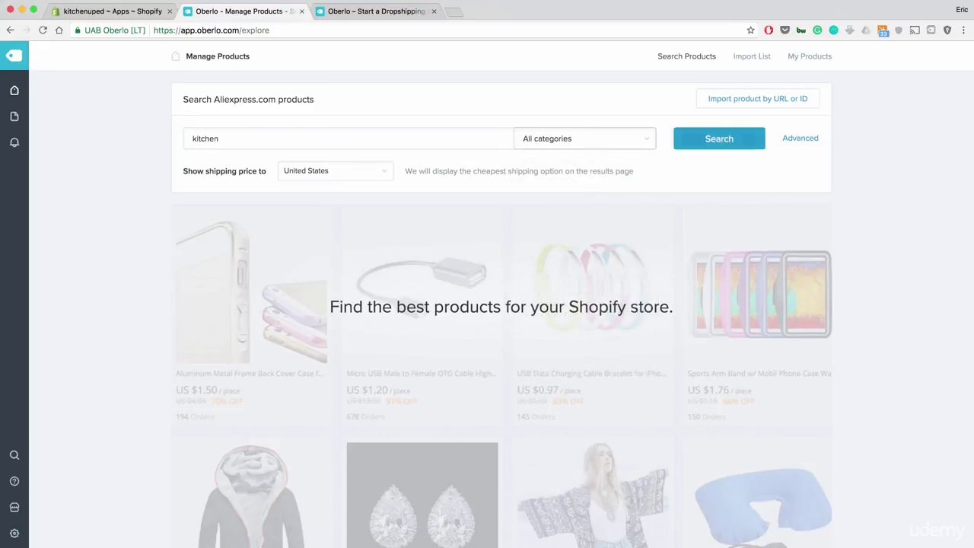
- Run the product search and browse the listed kitchen products, their prices and recent sales
{"action": "left_click", "coordinate": [719, 139]}
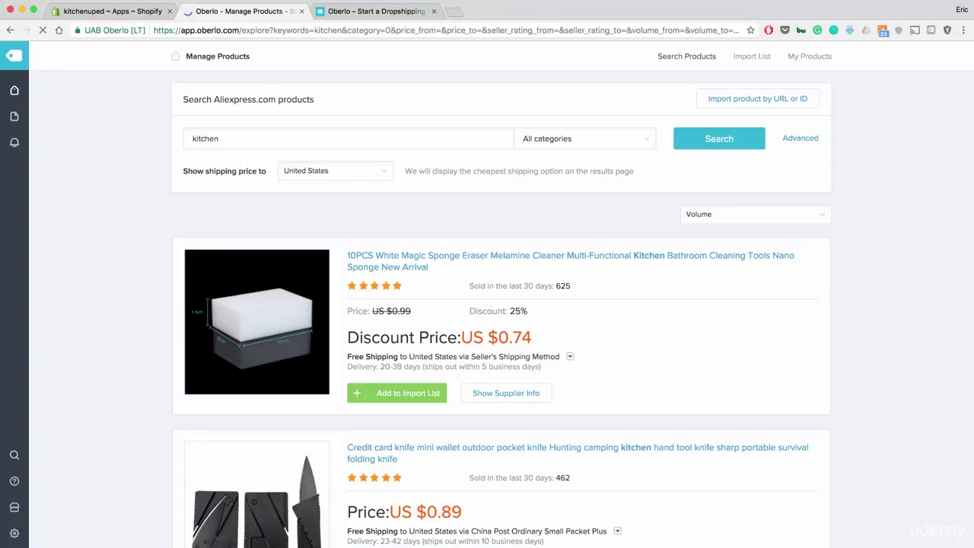
{"action": "scroll", "coordinate": [502, 310], "scroll_direction": "down", "scroll_amount": 3}
{"action": "scroll", "coordinate": [502, 310], "scroll_direction": "down", "scroll_amount": 3}
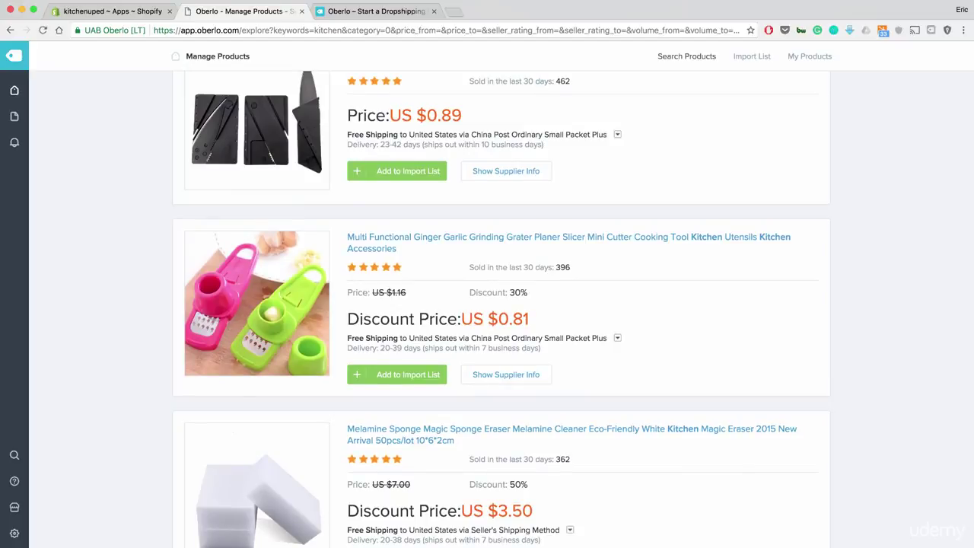
{"action": "scroll", "coordinate": [502, 310], "scroll_direction": "down", "scroll_amount": 2}
{"action": "scroll", "coordinate": [502, 310], "scroll_direction": "down", "scroll_amount": 10}
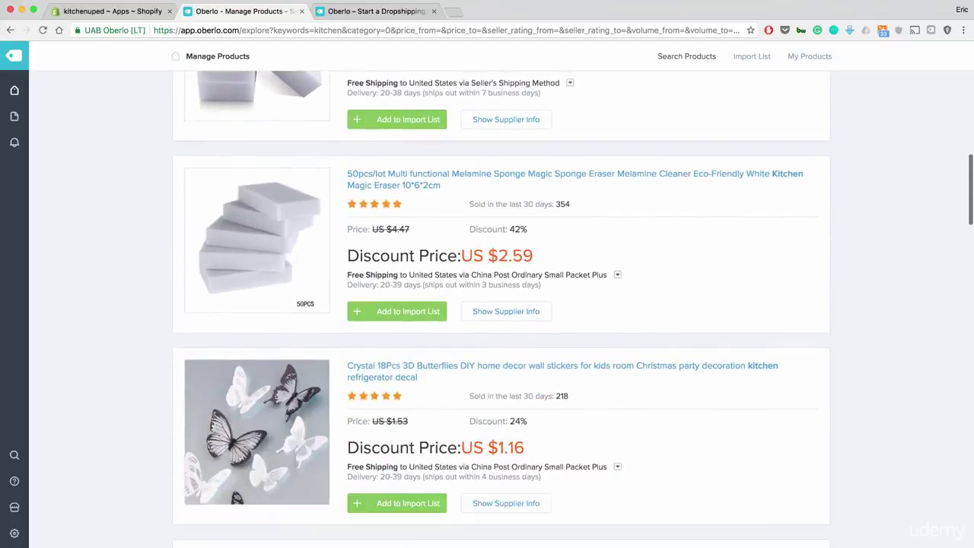
{"action": "scroll", "coordinate": [502, 310], "scroll_direction": "down", "scroll_amount": 5}
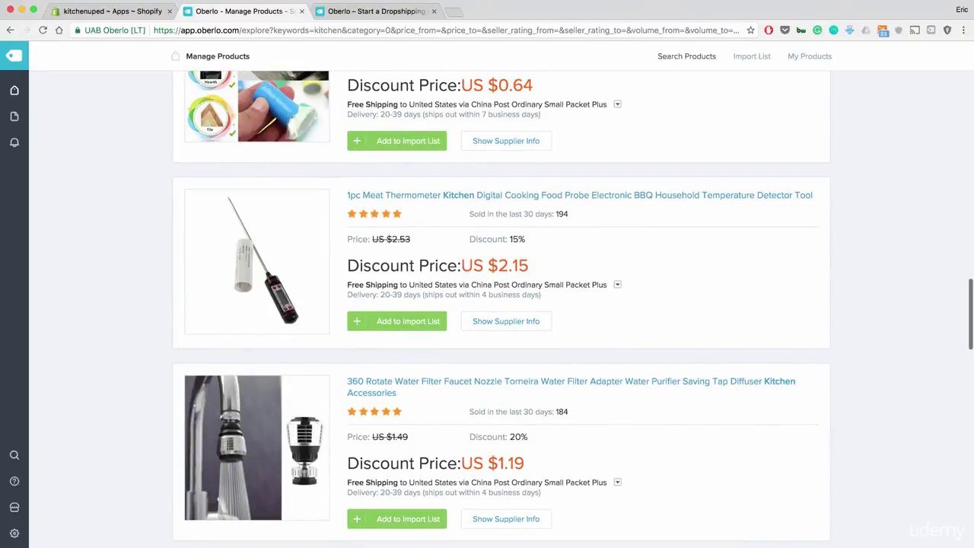
{"action": "scroll", "coordinate": [501, 309], "scroll_direction": "down", "scroll_amount": 3}
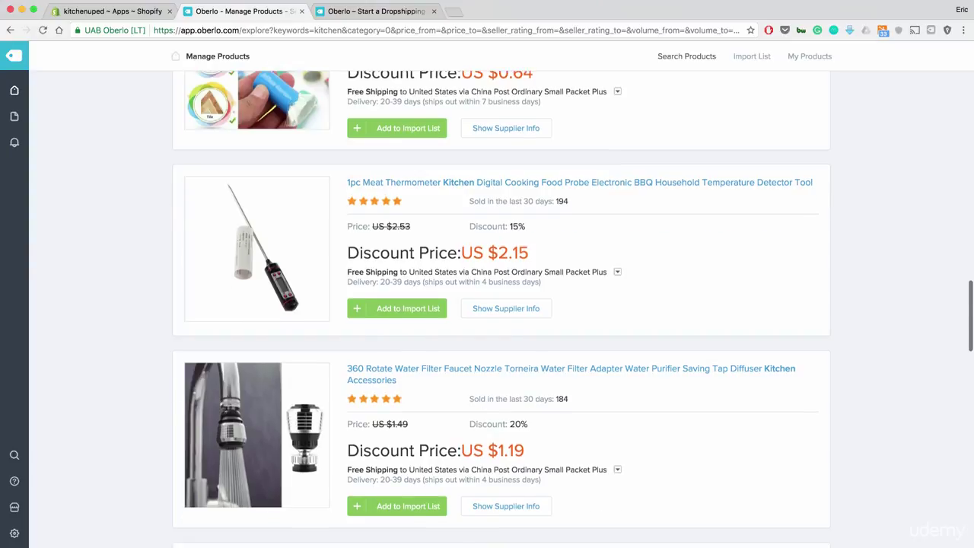
{"action": "scroll", "coordinate": [502, 309], "scroll_direction": "up", "scroll_amount": 2}
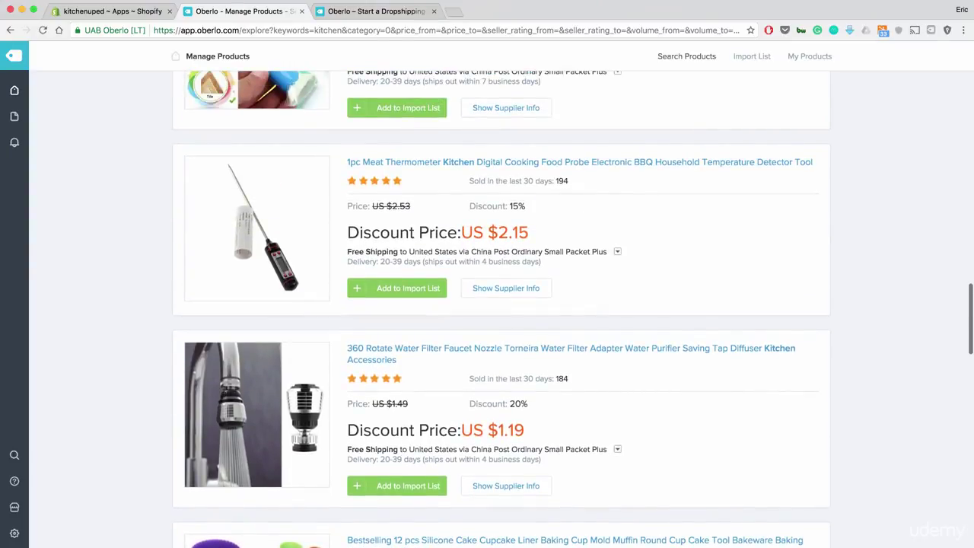
{"action": "scroll", "coordinate": [501, 309], "scroll_direction": "up", "scroll_amount": 3}
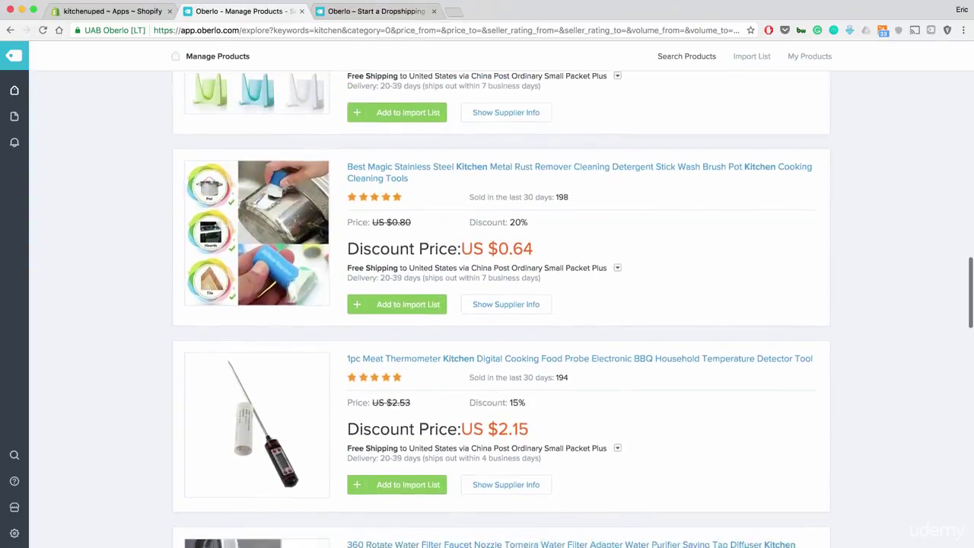
{"action": "scroll", "coordinate": [502, 309], "scroll_direction": "down", "scroll_amount": 5}
{"action": "scroll", "coordinate": [501, 309], "scroll_direction": "down", "scroll_amount": 7}
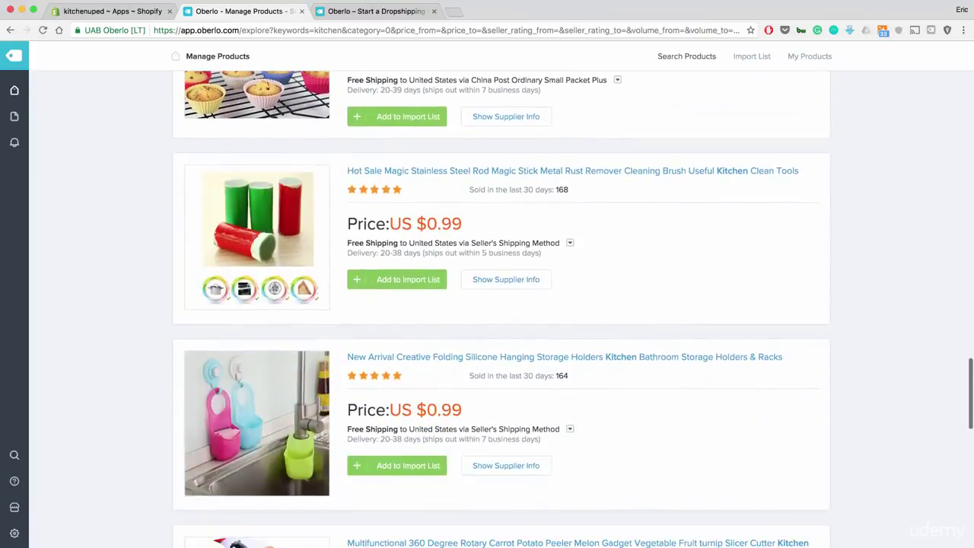
{"action": "scroll", "coordinate": [502, 309], "scroll_direction": "down", "scroll_amount": 1}
{"action": "scroll", "coordinate": [502, 309], "scroll_direction": "up", "scroll_amount": 1}
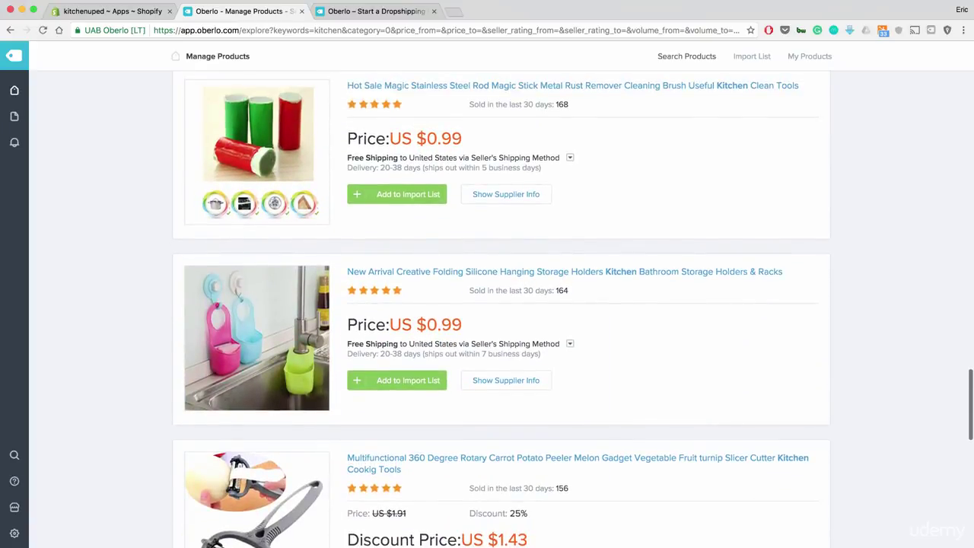
{"action": "scroll", "coordinate": [501, 309], "scroll_direction": "down", "scroll_amount": 2}
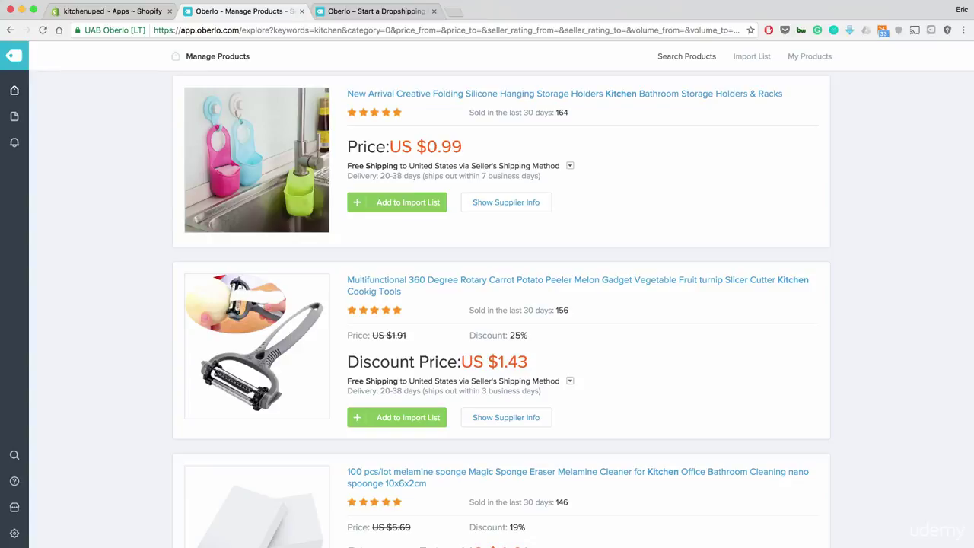
{"action": "scroll", "coordinate": [501, 309], "scroll_direction": "down", "scroll_amount": 10}
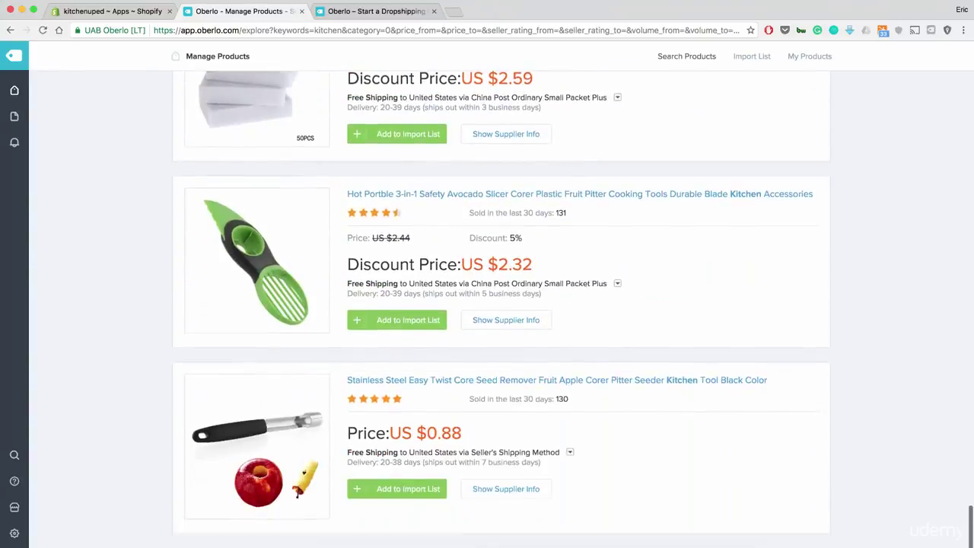
{"action": "scroll", "coordinate": [501, 309], "scroll_direction": "down", "scroll_amount": 2}
{"action": "scroll", "coordinate": [502, 309], "scroll_direction": "up", "scroll_amount": 15}
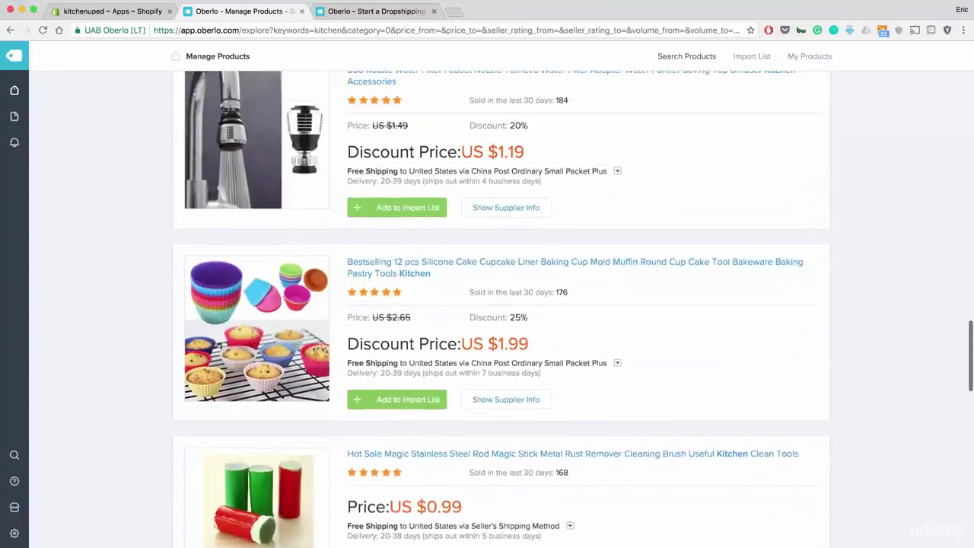
{"action": "scroll", "coordinate": [502, 309], "scroll_direction": "up", "scroll_amount": 10}
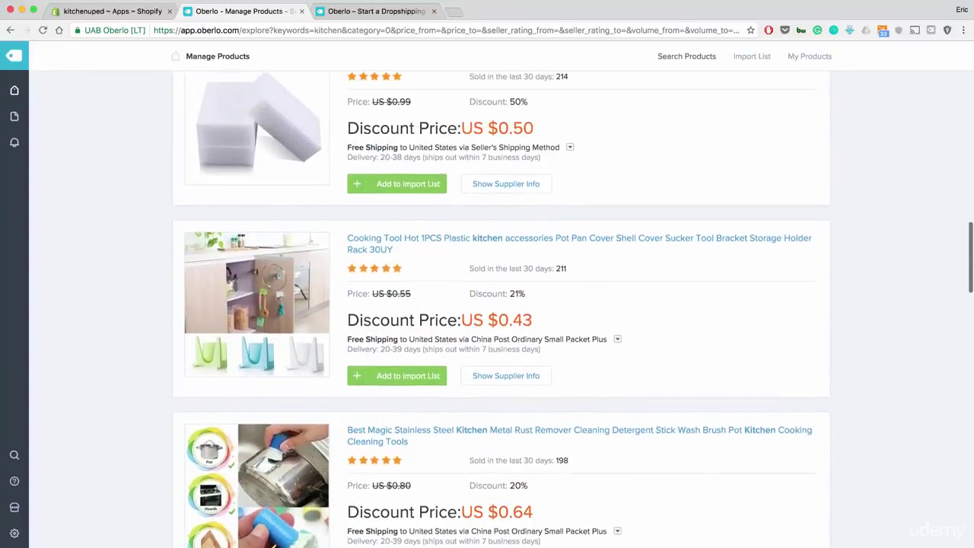
{"action": "scroll", "coordinate": [502, 309], "scroll_direction": "up", "scroll_amount": 10}
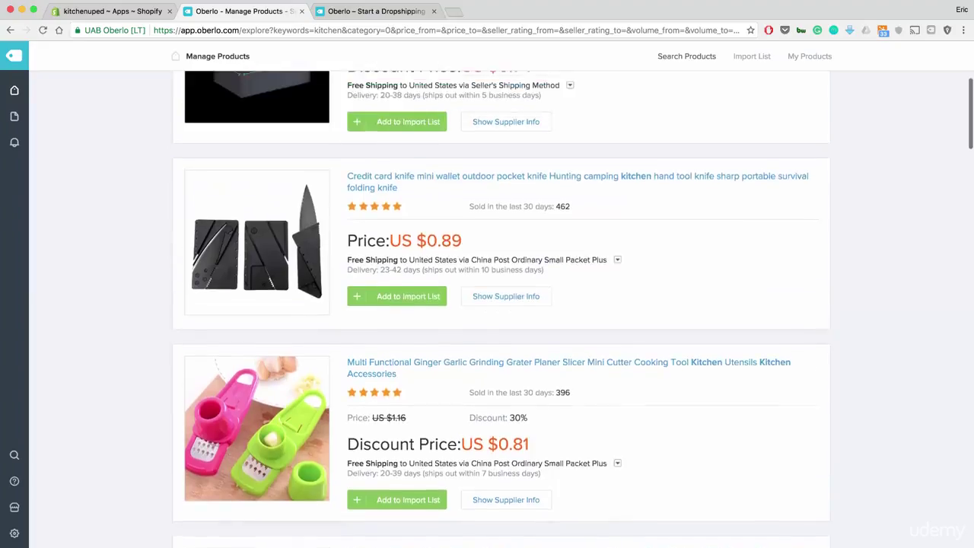
{"action": "scroll", "coordinate": [501, 309], "scroll_direction": "up", "scroll_amount": 5}
{"action": "scroll", "coordinate": [501, 309], "scroll_direction": "down", "scroll_amount": 8}
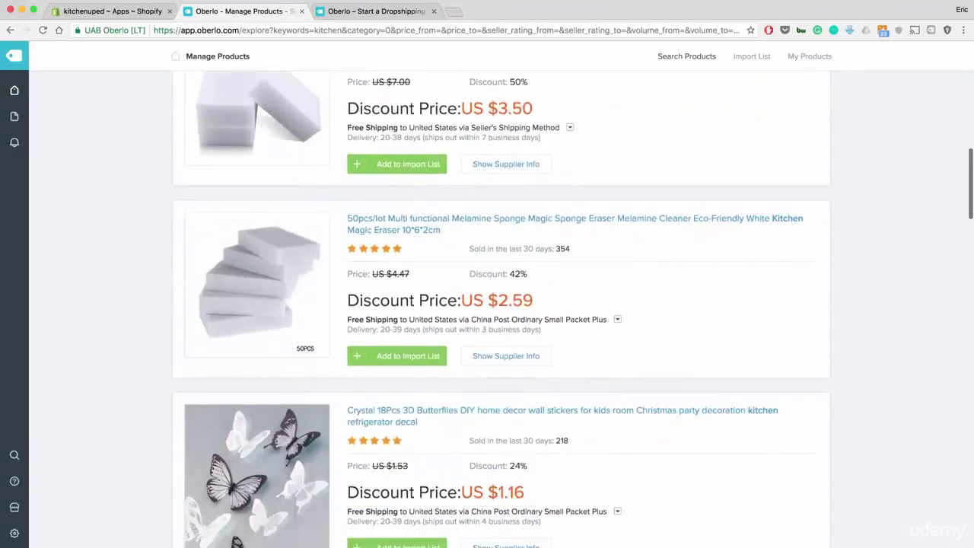
{"action": "scroll", "coordinate": [502, 309], "scroll_direction": "down", "scroll_amount": 8}
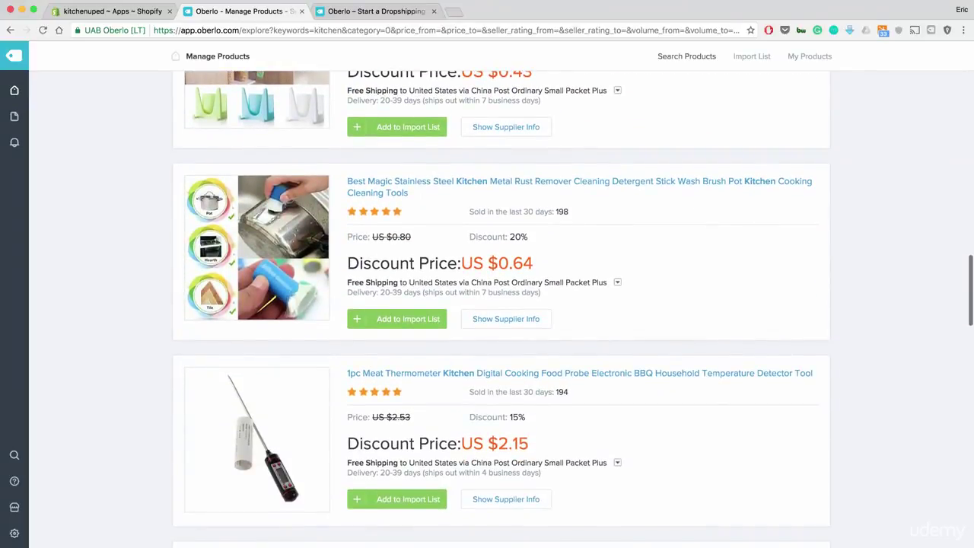
{"action": "scroll", "coordinate": [501, 309], "scroll_direction": "down", "scroll_amount": 3}
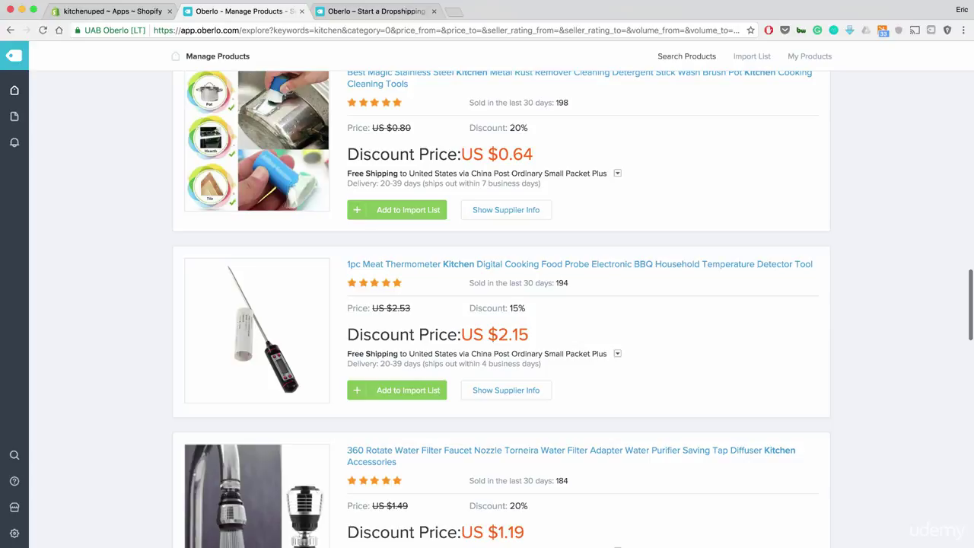
- Check the meat thermometer's sales over the last 30 days and open its shipping prices
{"action": "double_click", "coordinate": [562, 283]}
{"action": "left_click", "coordinate": [578, 286]}
{"action": "left_click", "coordinate": [617, 354]}
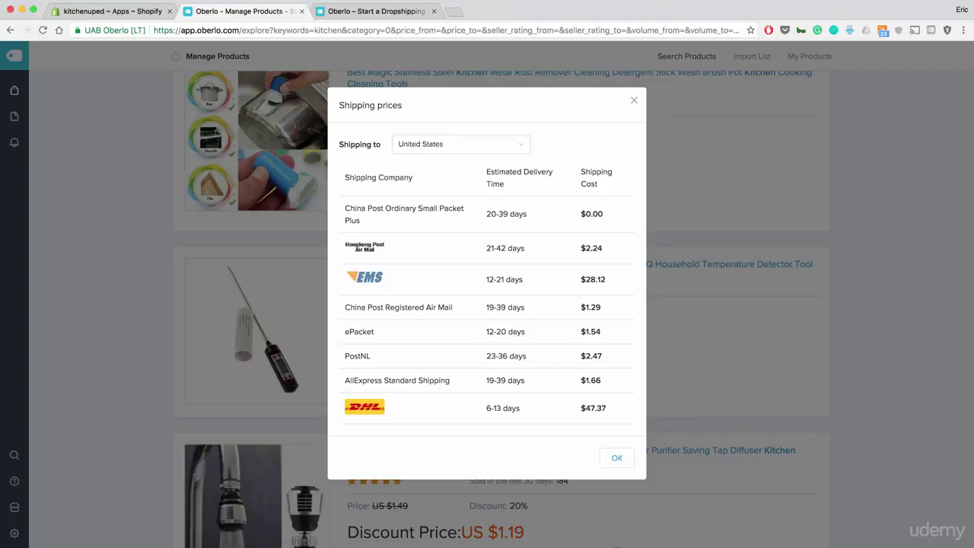
- Compare the delivery times of ePacket, DHL and China Post Ordinary Small Packet Plus and the ePacket cost, and close the shipping prices
{"action": "left_click_drag", "start_coordinate": [486, 332], "coordinate": [601, 332]}
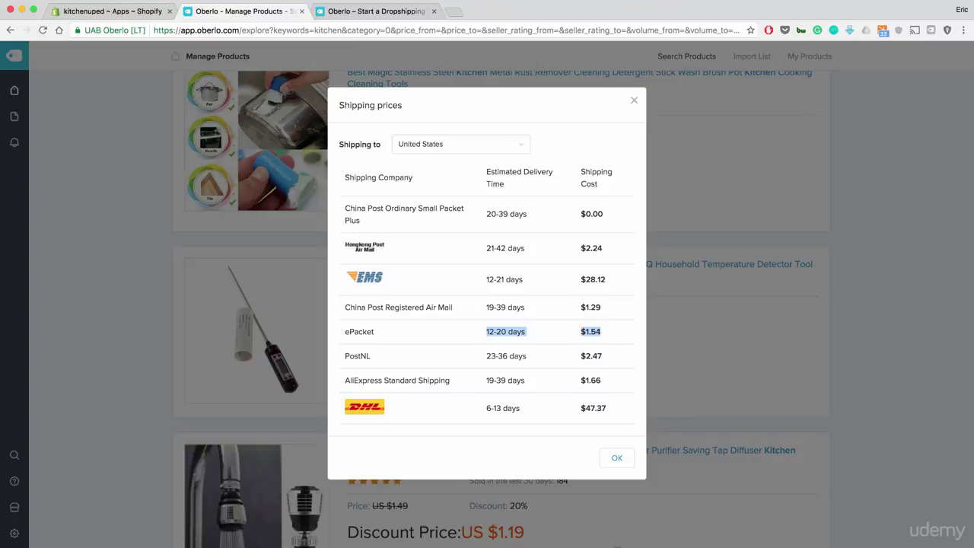
{"action": "left_click", "coordinate": [602, 332]}
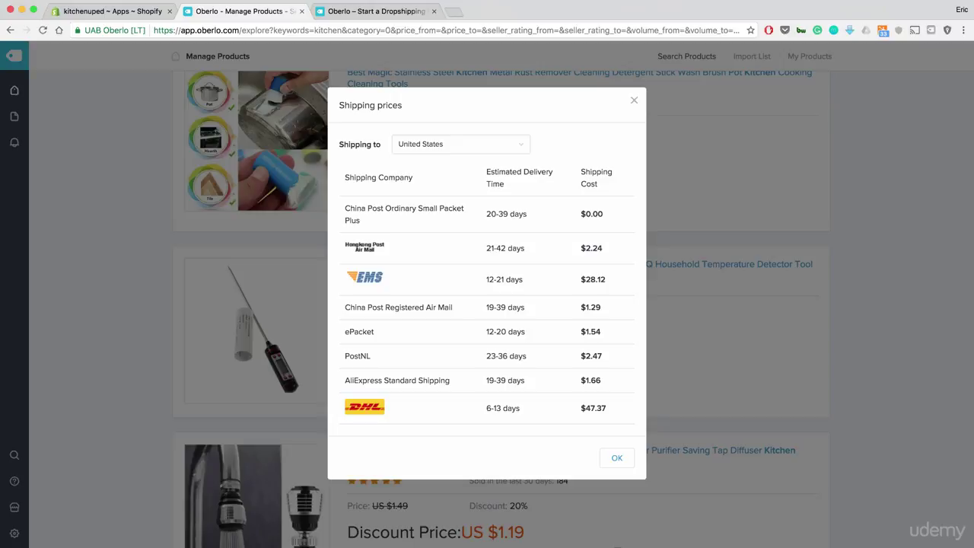
{"action": "left_click_drag", "start_coordinate": [487, 409], "coordinate": [522, 408]}
{"action": "left_click", "coordinate": [522, 409]}
{"action": "left_click_drag", "start_coordinate": [487, 215], "coordinate": [526, 214]}
{"action": "left_click", "coordinate": [527, 215]}
{"action": "left_click_drag", "start_coordinate": [486, 332], "coordinate": [506, 332]}
{"action": "left_click", "coordinate": [508, 332]}
{"action": "key", "text": "Escape"}
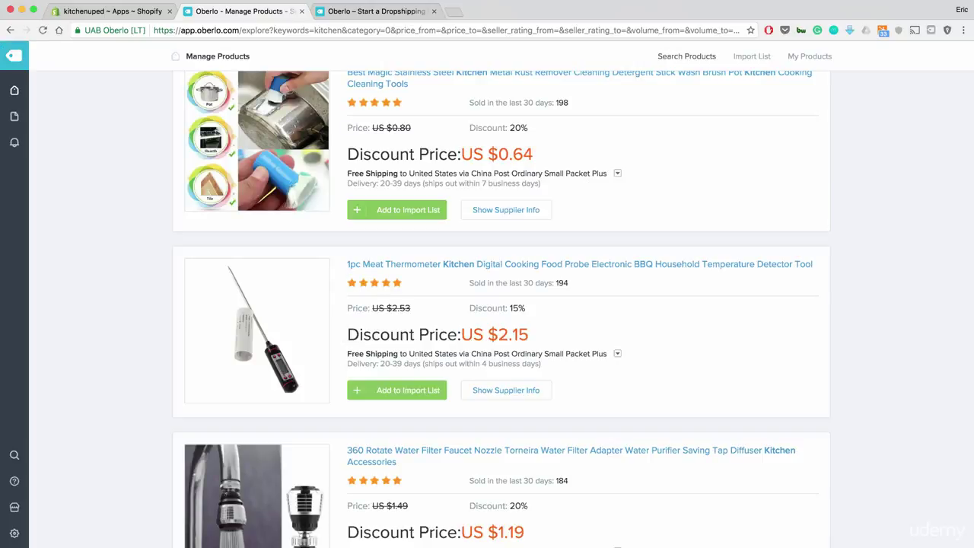
- Check the shipping prices to the United States for the meat thermometer and the 360-degree water filter faucet nozzle
{"action": "left_click", "coordinate": [618, 354]}
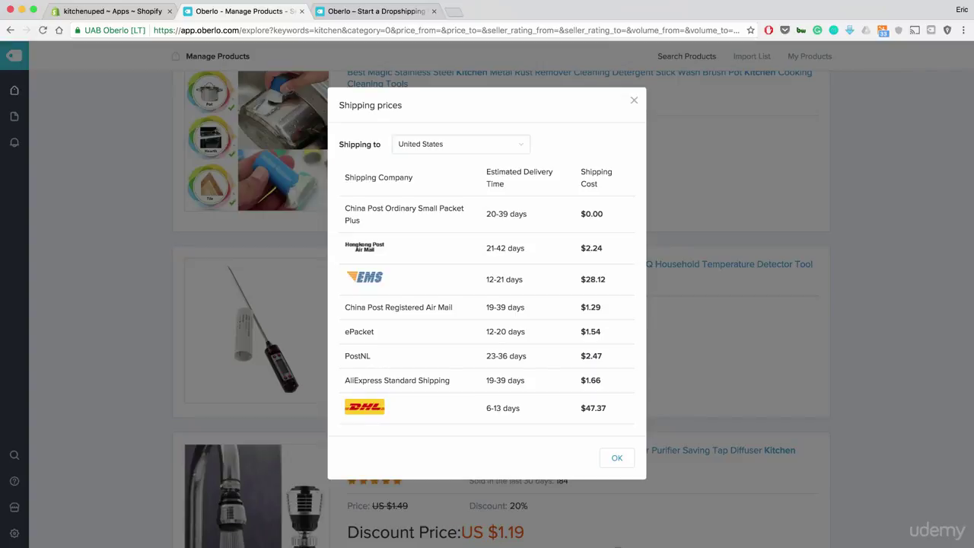
{"action": "key", "text": "Escape"}
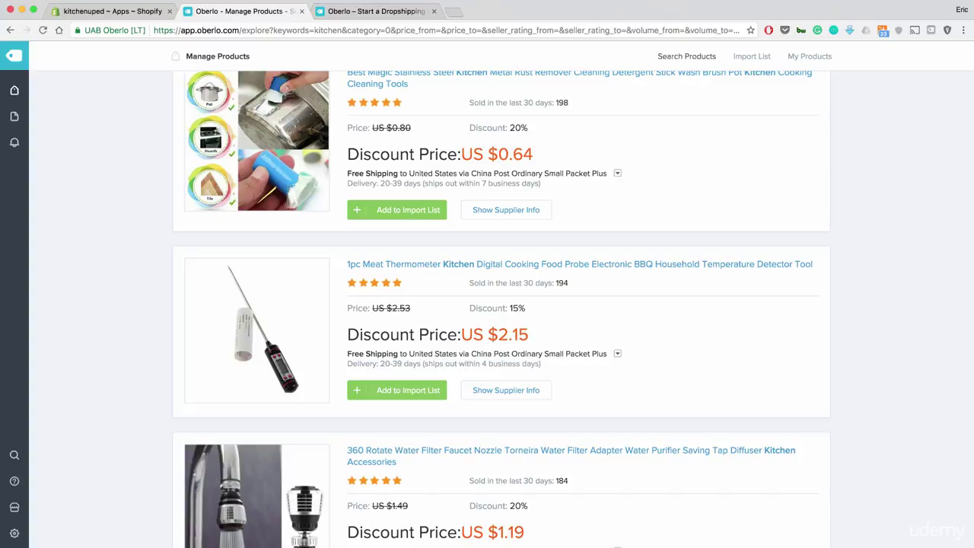
{"action": "scroll", "coordinate": [497, 309], "scroll_direction": "down", "scroll_amount": 1}
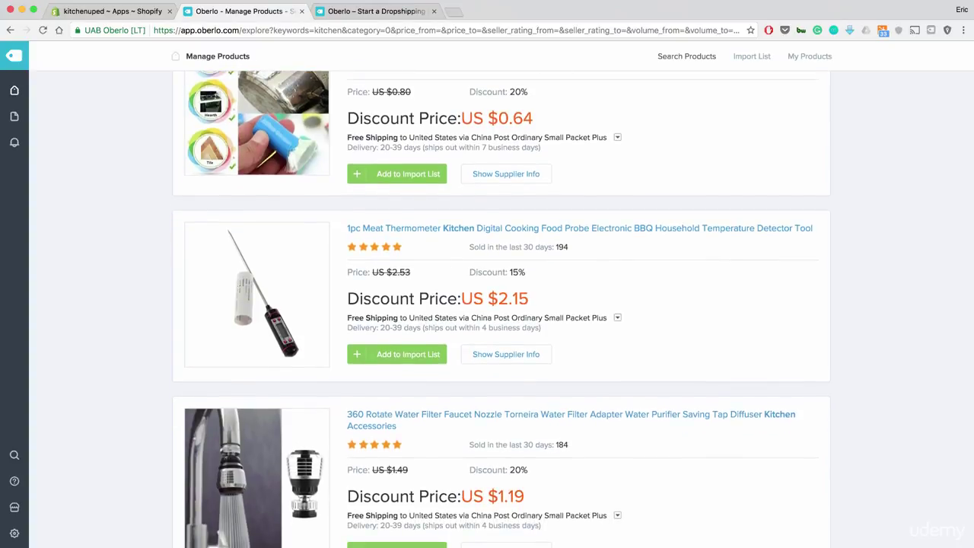
{"action": "scroll", "coordinate": [497, 309], "scroll_direction": "down", "scroll_amount": 4}
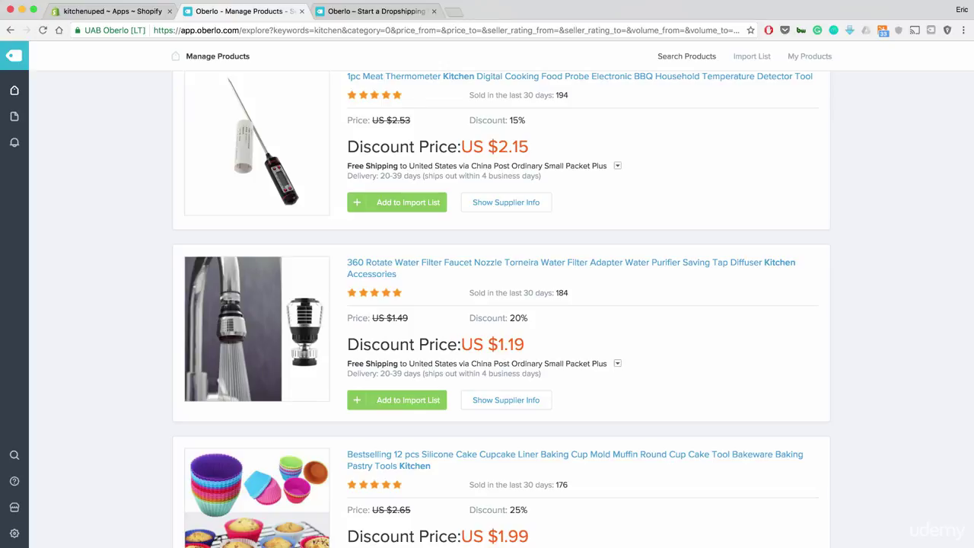
{"action": "left_click", "coordinate": [618, 363]}
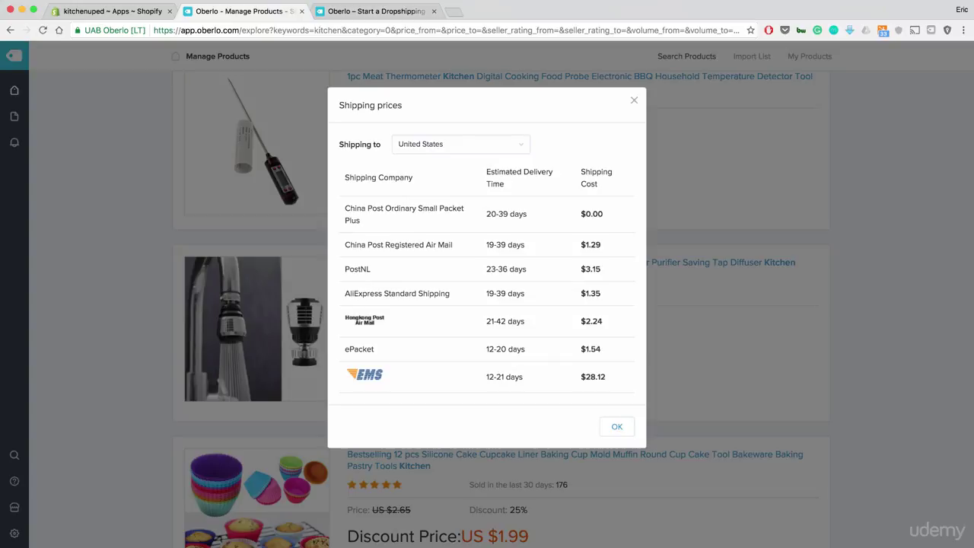
{"action": "key", "text": "Escape"}
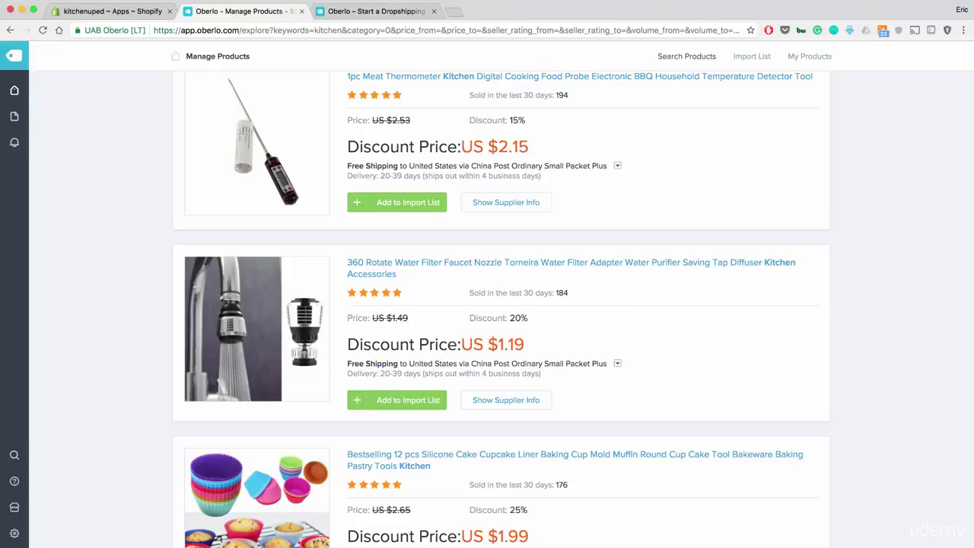
- Add the meat thermometer and the 360-degree water filter faucet nozzle to the import list
{"action": "scroll", "coordinate": [501, 309], "scroll_direction": "down", "scroll_amount": 2}
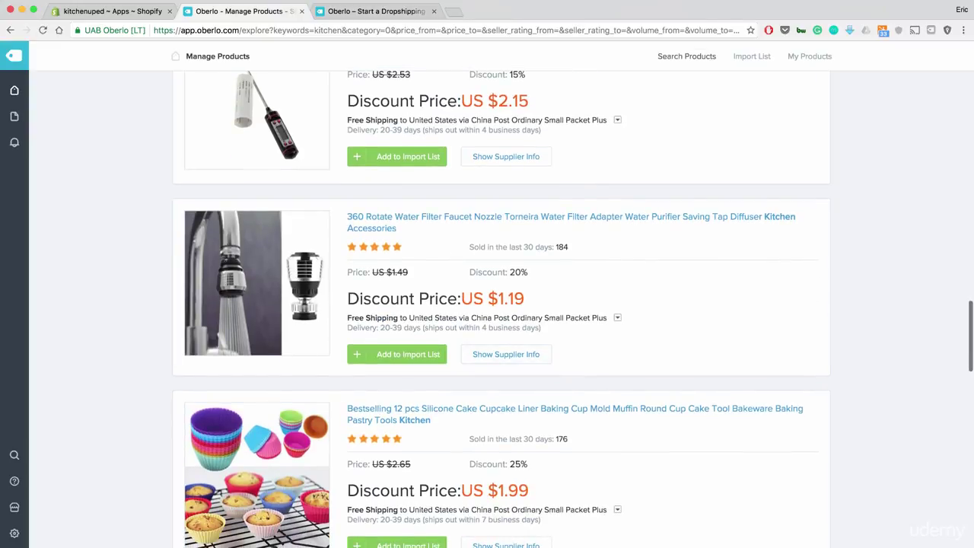
{"action": "scroll", "coordinate": [501, 309], "scroll_direction": "down", "scroll_amount": 2}
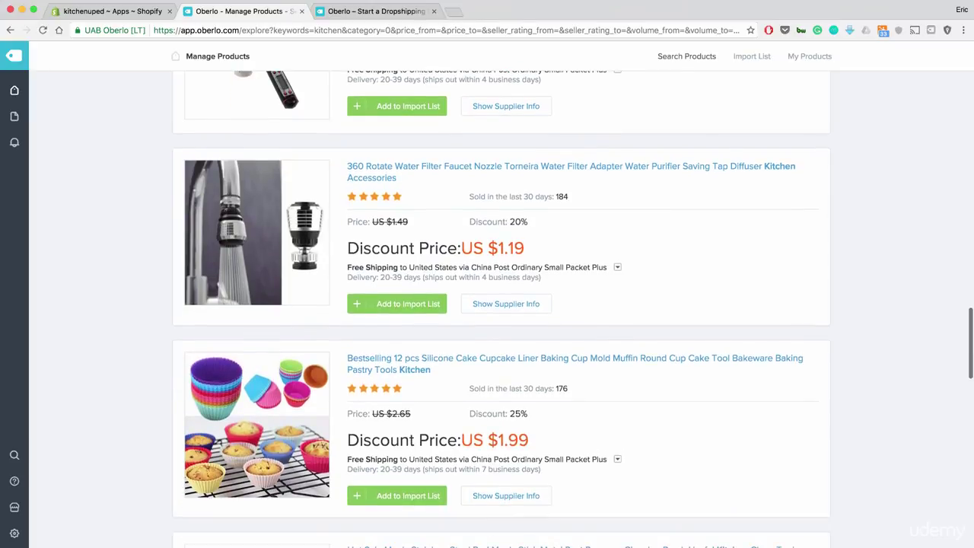
{"action": "scroll", "coordinate": [501, 309], "scroll_direction": "up", "scroll_amount": 5}
{"action": "left_click", "coordinate": [396, 229]}
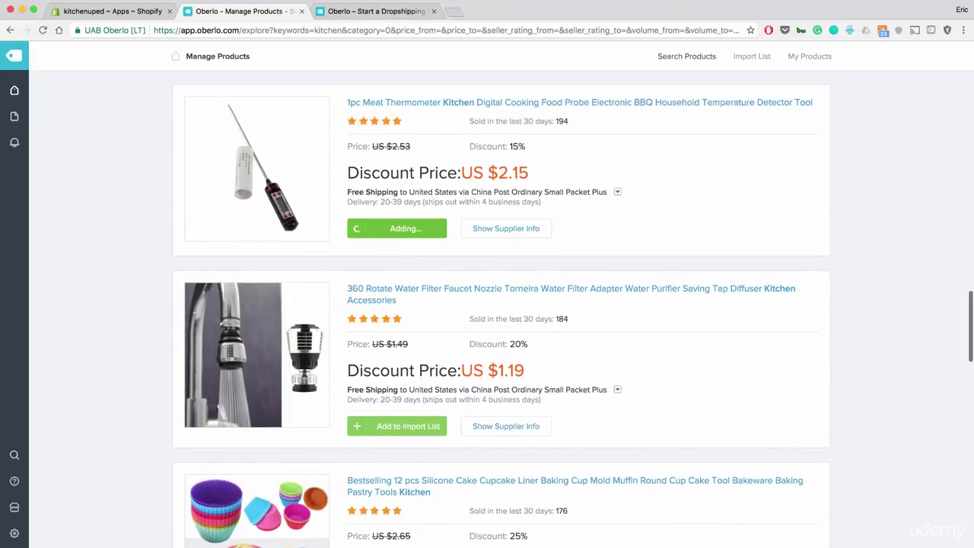
{"action": "left_click", "coordinate": [396, 426]}
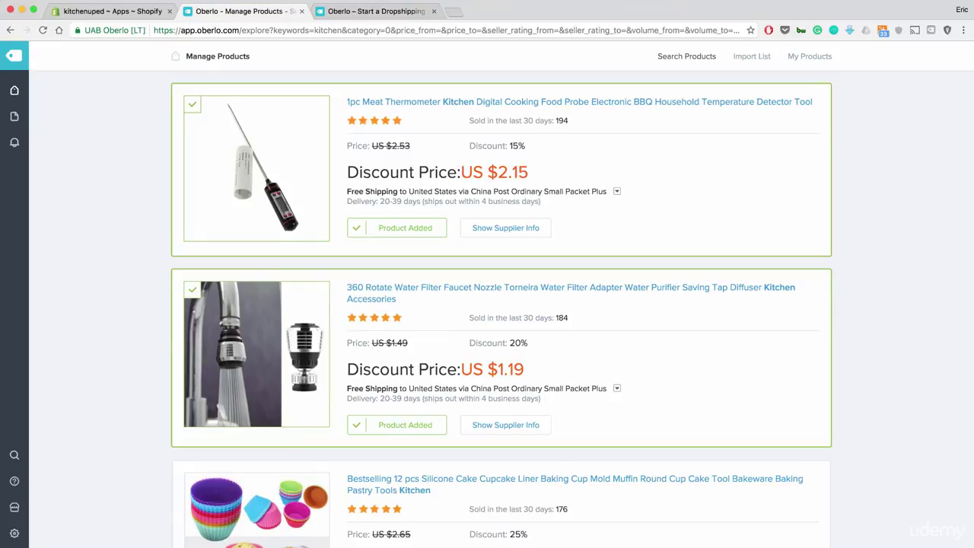
- Check the shipping prices of the 12-piece silicone cupcake liners and add them to the import list
{"action": "scroll", "coordinate": [502, 309], "scroll_direction": "down", "scroll_amount": 10}
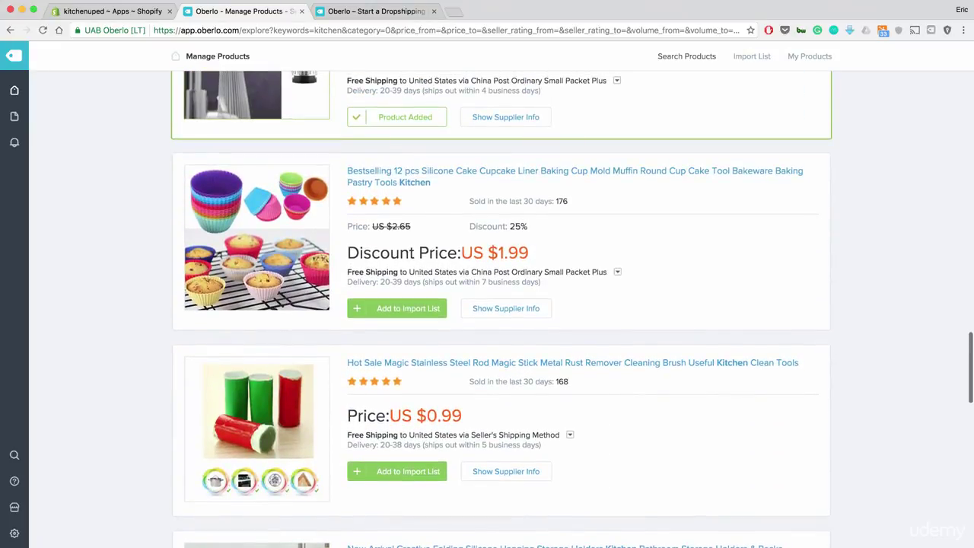
{"action": "left_click", "coordinate": [617, 272]}
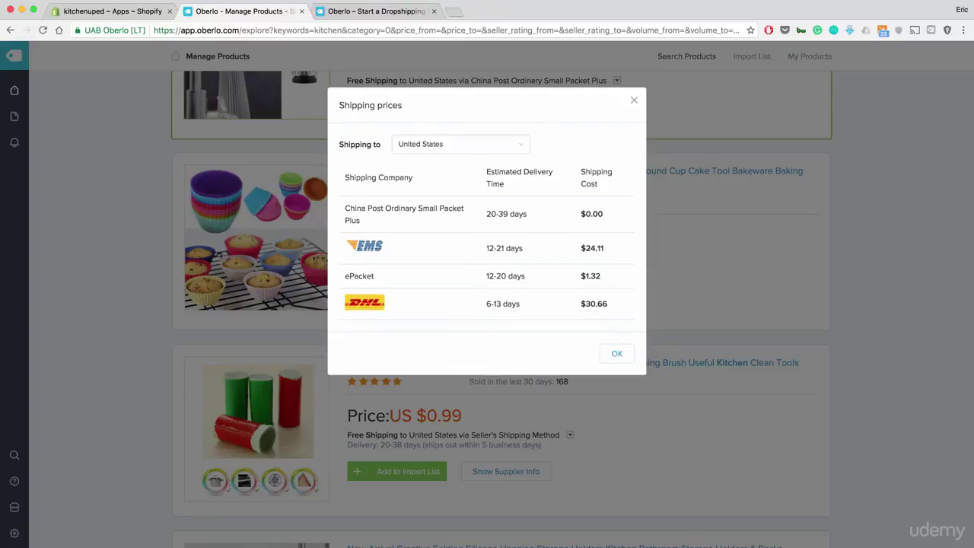
{"action": "left_click", "coordinate": [617, 354]}
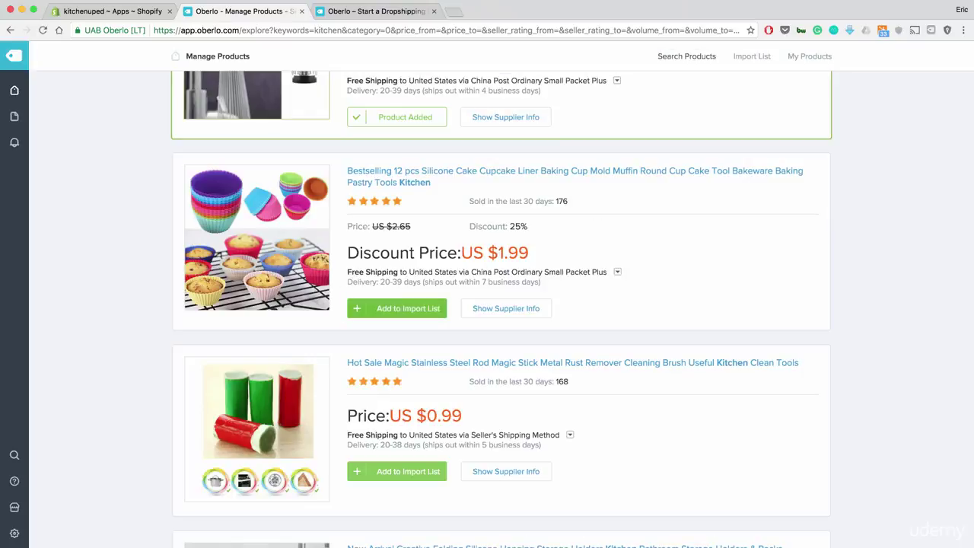
{"action": "left_click", "coordinate": [398, 308]}
- Check the shipping prices of the folding silicone hanging storage holders and add them to the import list
{"action": "scroll", "coordinate": [397, 308], "scroll_direction": "down", "scroll_amount": 5}
{"action": "scroll", "coordinate": [501, 309], "scroll_direction": "down", "scroll_amount": 2}
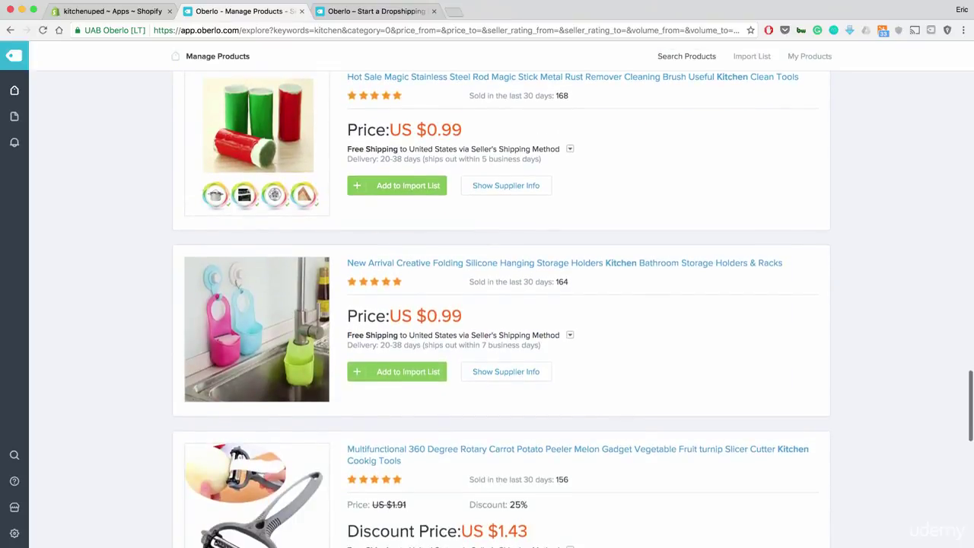
{"action": "scroll", "coordinate": [502, 309], "scroll_direction": "down", "scroll_amount": 1}
{"action": "left_click", "coordinate": [570, 266]}
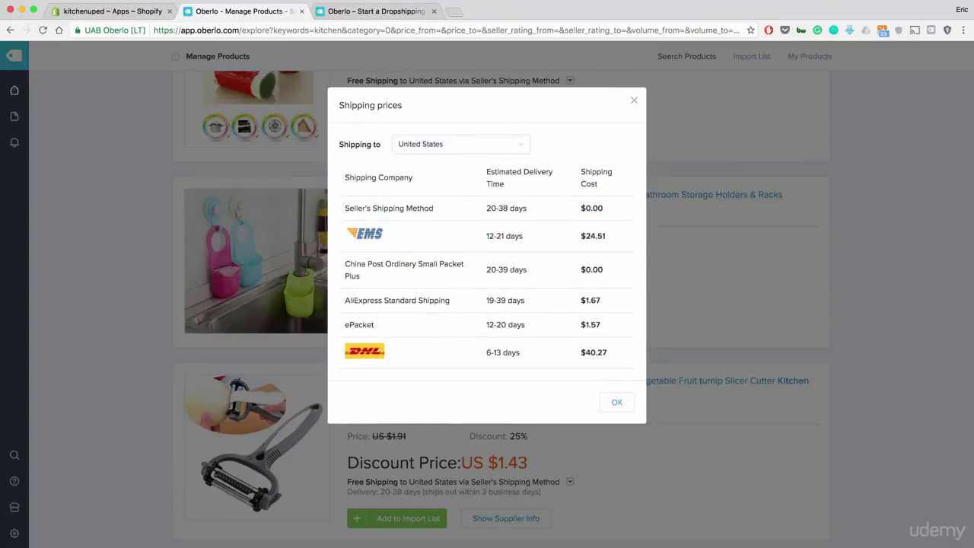
{"action": "left_click", "coordinate": [618, 402]}
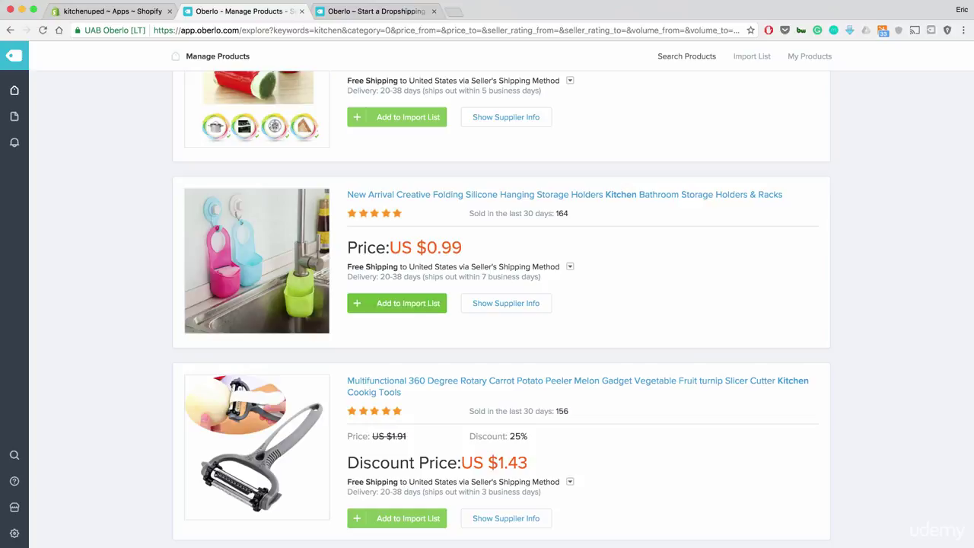
{"action": "left_click", "coordinate": [397, 303]}
- Check the shipping prices of the 360-degree rotary carrot and potato peeler and add it to the import list
{"action": "scroll", "coordinate": [397, 303], "scroll_direction": "down", "scroll_amount": 2}
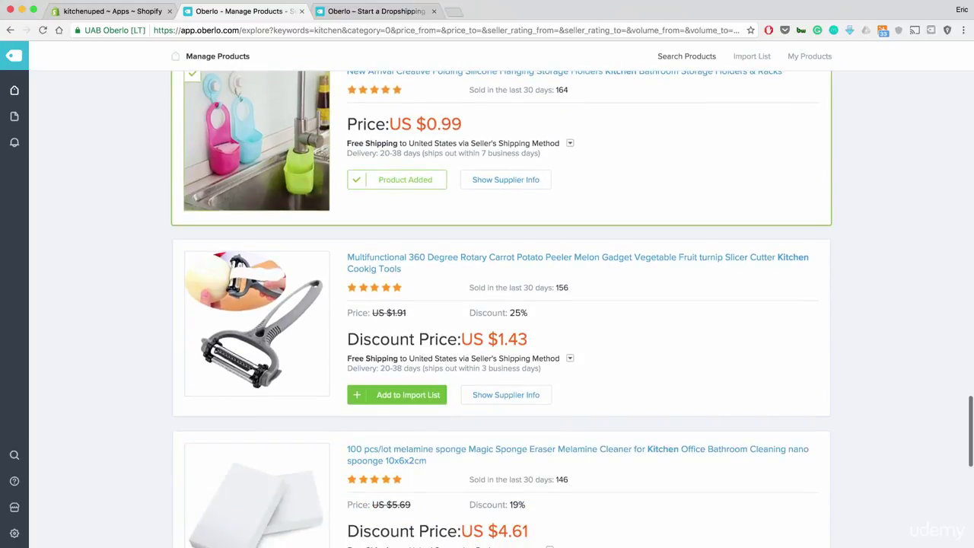
{"action": "left_click", "coordinate": [570, 358]}
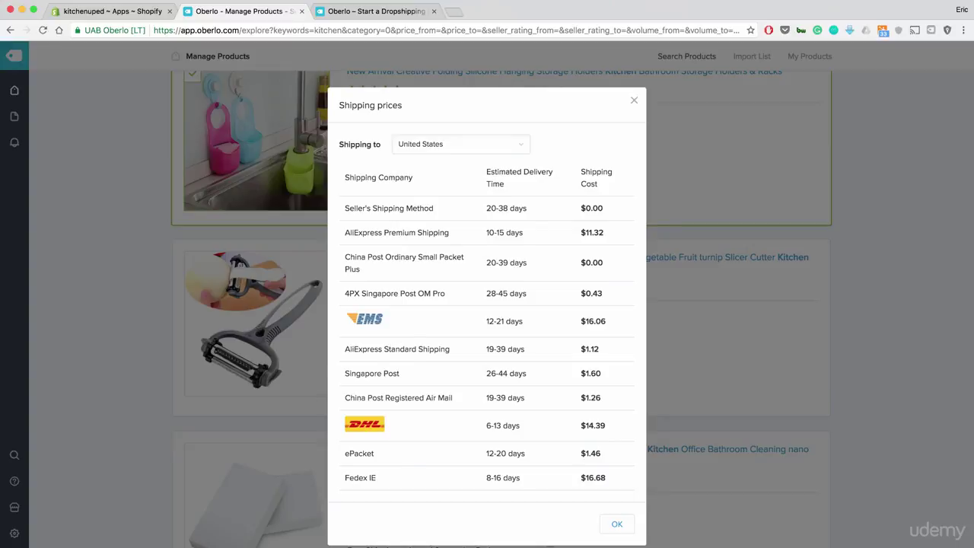
{"action": "left_click", "coordinate": [618, 524]}
{"action": "left_click", "coordinate": [397, 395]}
- Add the 3-in-1 avocado slicer and the stainless steel apple corer to the import list
{"action": "scroll", "coordinate": [397, 395], "scroll_direction": "down", "scroll_amount": 4}
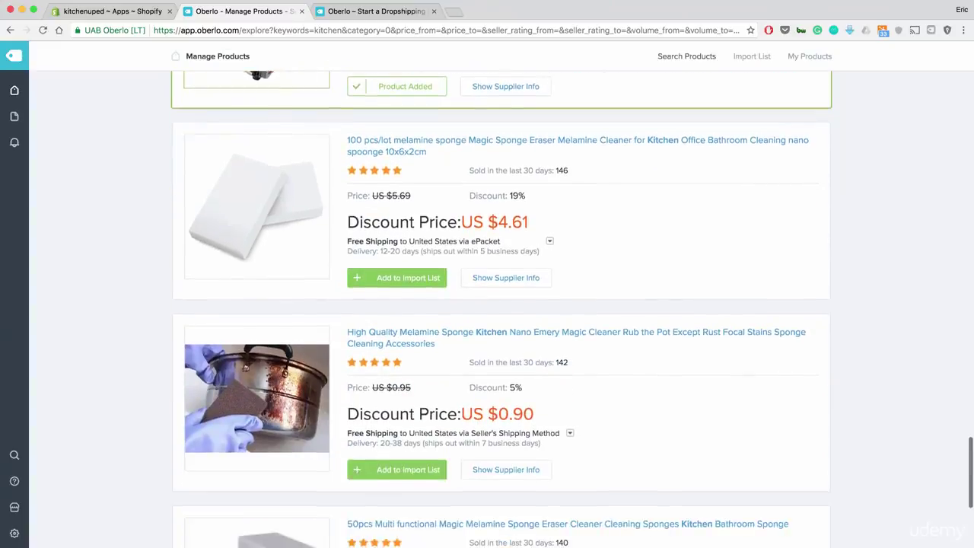
{"action": "scroll", "coordinate": [502, 304], "scroll_direction": "down", "scroll_amount": 8}
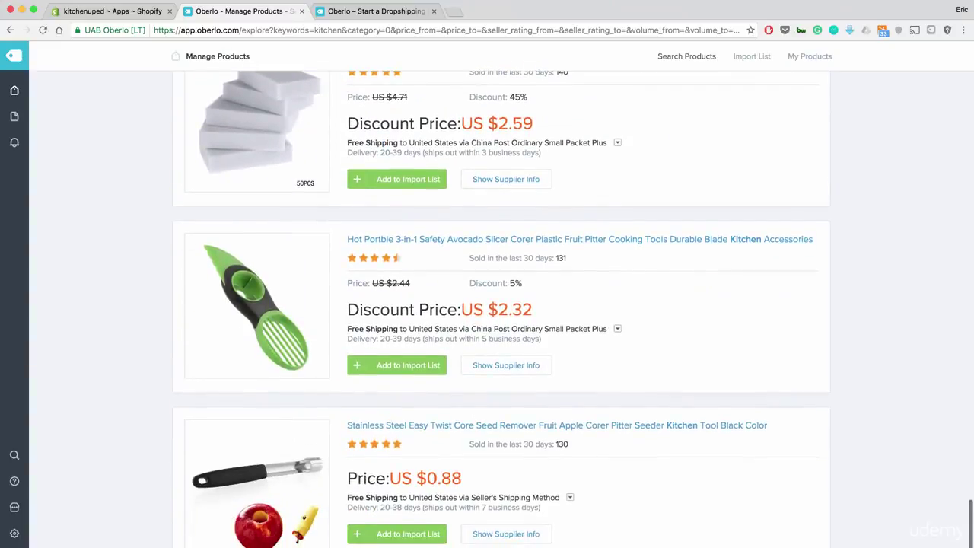
{"action": "left_click", "coordinate": [396, 365]}
{"action": "scroll", "coordinate": [397, 364], "scroll_direction": "down", "scroll_amount": 3}
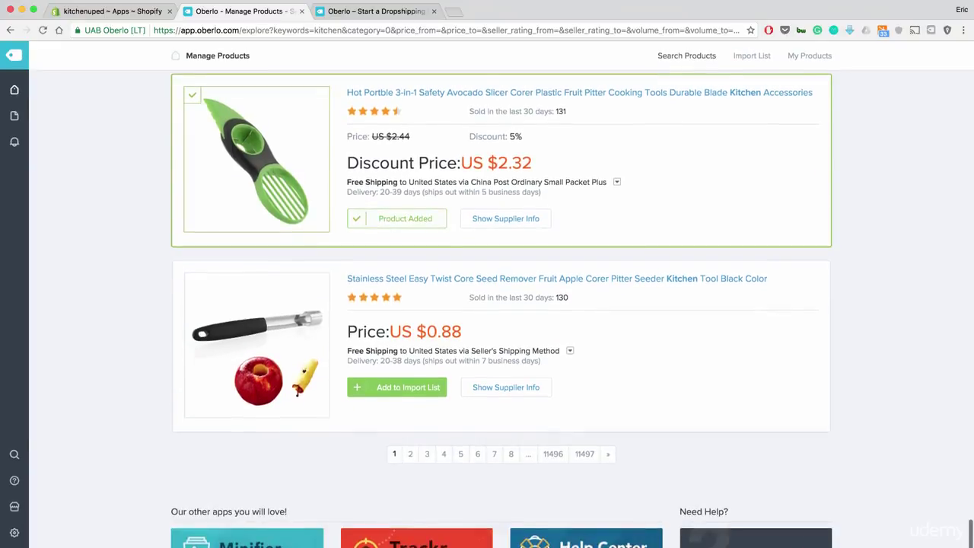
{"action": "left_click", "coordinate": [397, 388]}
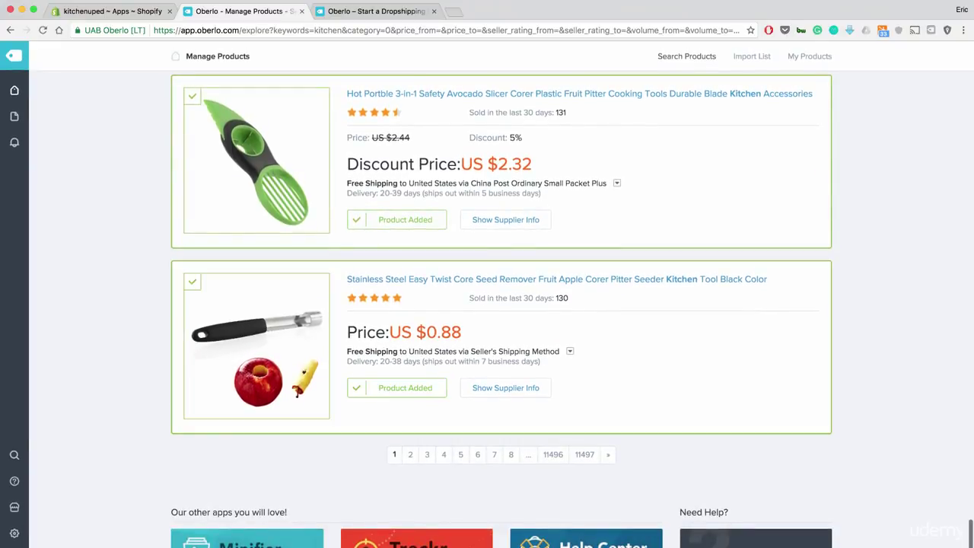
- Open the import list and look over the added products with their name, collection, type and tag fields
{"action": "scroll", "coordinate": [502, 304], "scroll_direction": "up", "scroll_amount": 15}
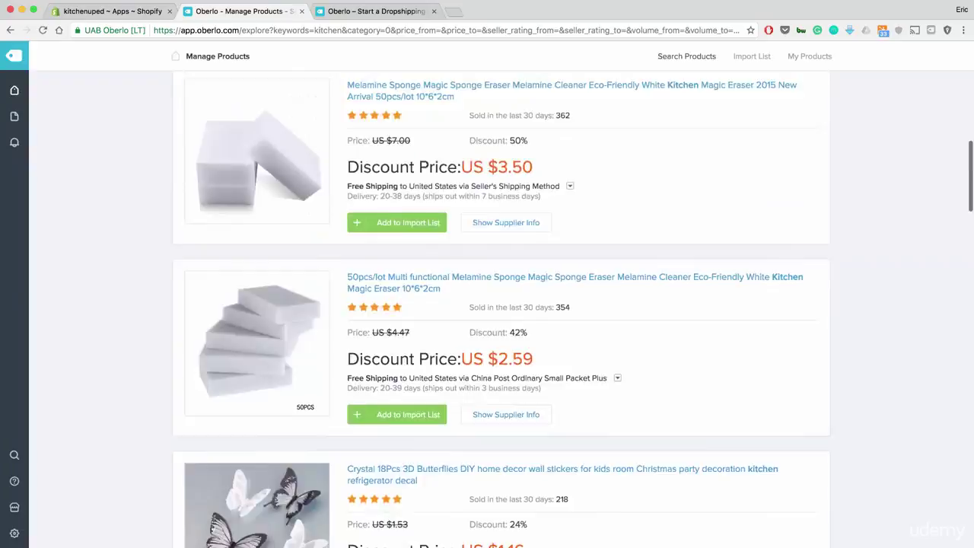
{"action": "scroll", "coordinate": [502, 304], "scroll_direction": "up", "scroll_amount": 5}
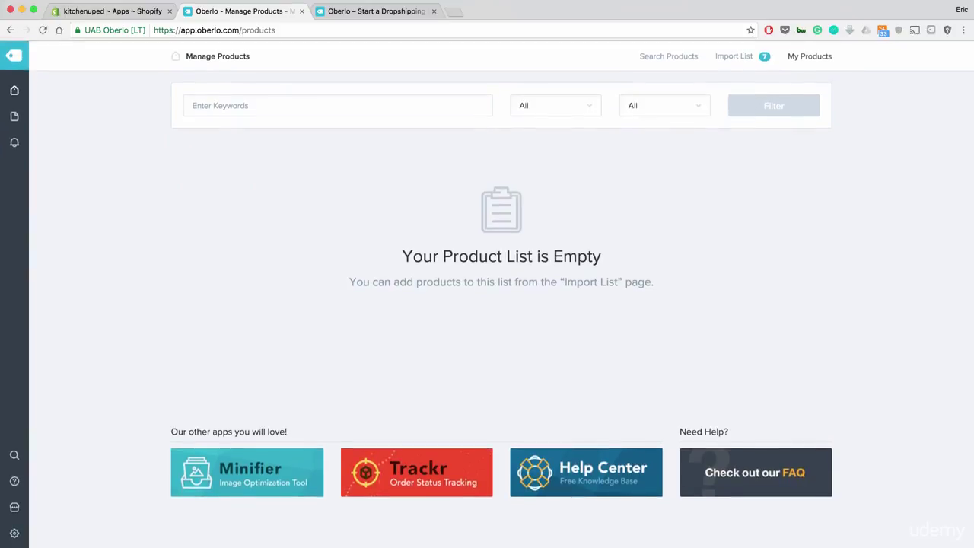
{"action": "left_click", "coordinate": [734, 57]}
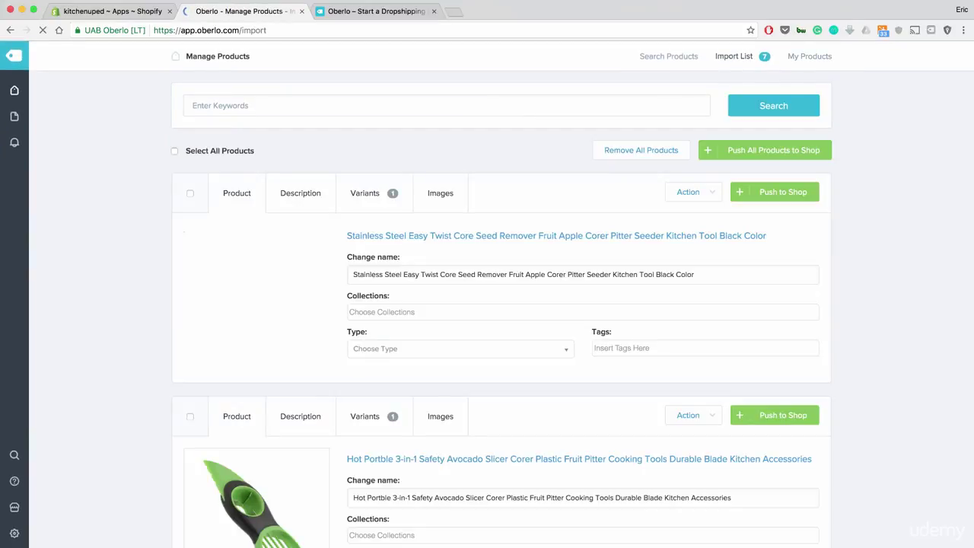
{"action": "scroll", "coordinate": [502, 312], "scroll_direction": "down", "scroll_amount": 1}
{"action": "scroll", "coordinate": [502, 312], "scroll_direction": "up", "scroll_amount": 1}
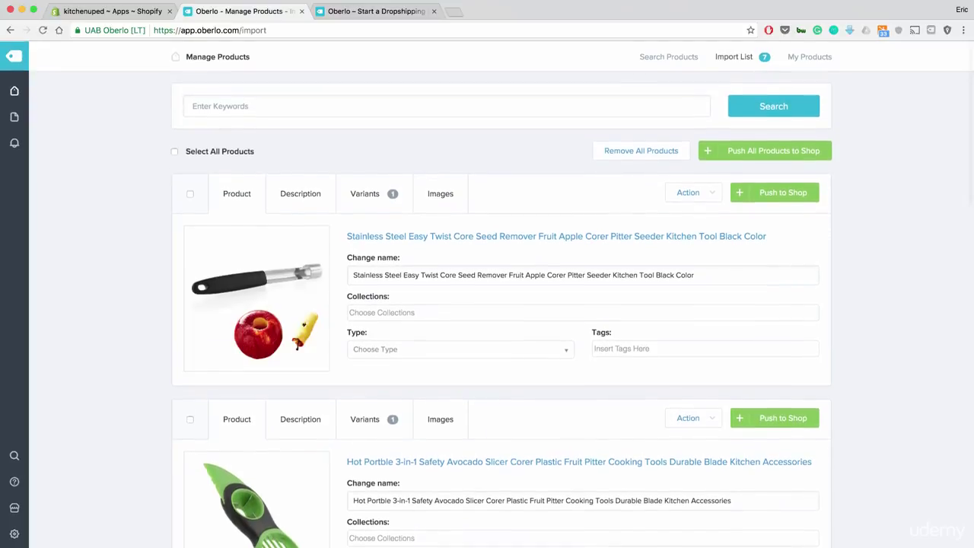
{"action": "scroll", "coordinate": [501, 312], "scroll_direction": "down", "scroll_amount": 5}
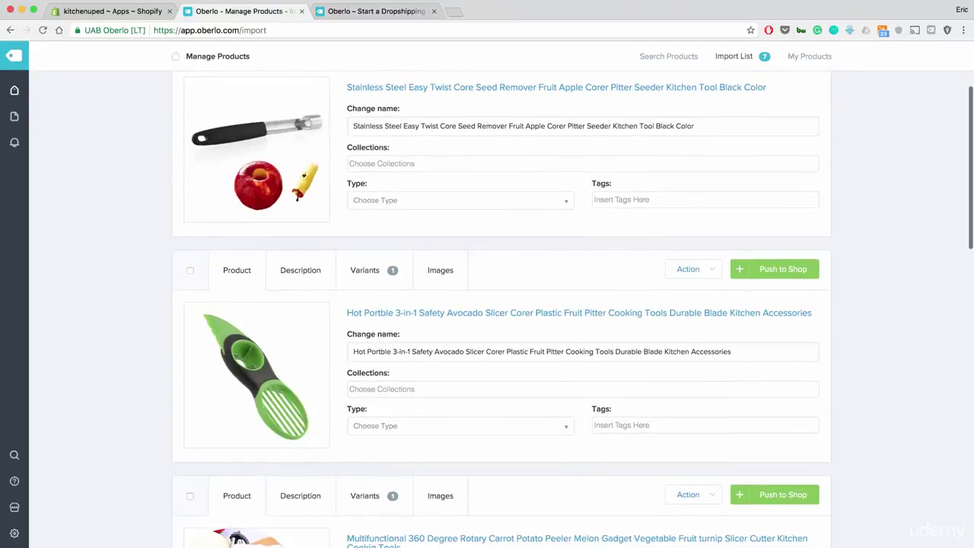
{"action": "scroll", "coordinate": [501, 312], "scroll_direction": "up", "scroll_amount": 5}
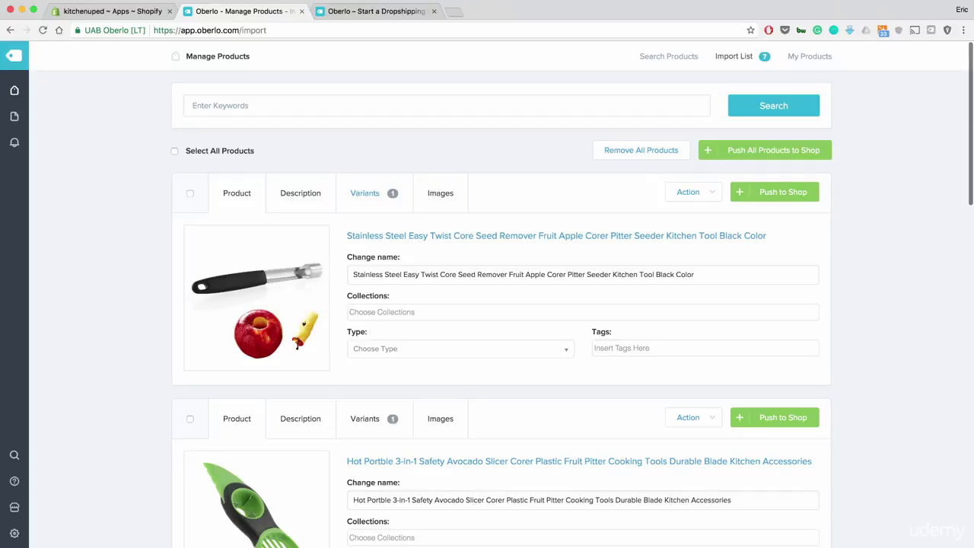
- Include five more apple corer images for import: the first, second, fourth, sixth and ninth
{"action": "left_click", "coordinate": [440, 193]}
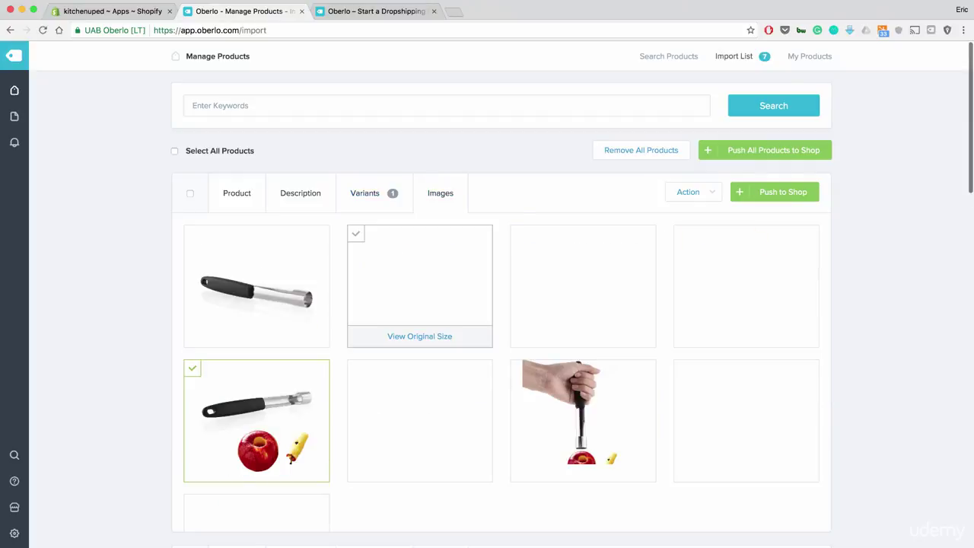
{"action": "left_click", "coordinate": [419, 403]}
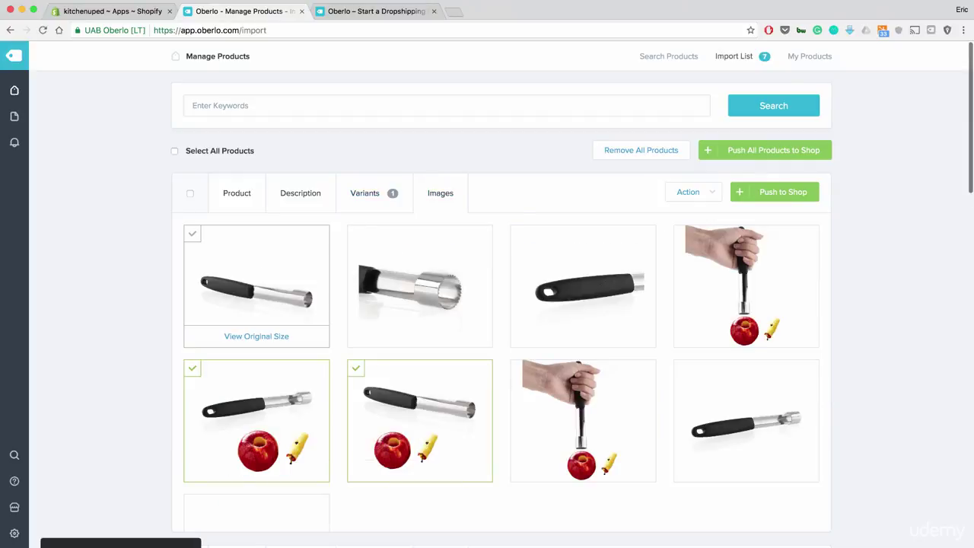
{"action": "left_click", "coordinate": [257, 285]}
{"action": "left_click", "coordinate": [419, 285]}
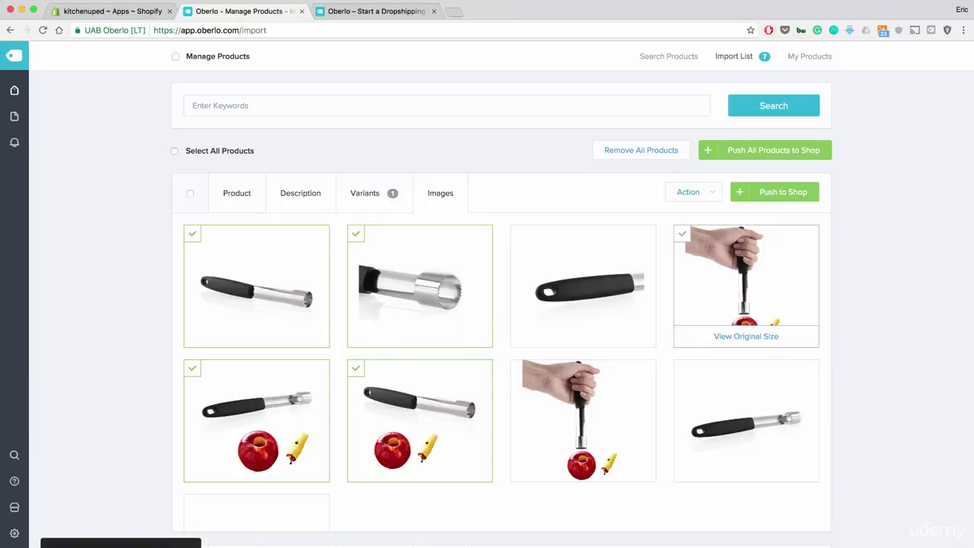
{"action": "left_click", "coordinate": [746, 285]}
{"action": "scroll", "coordinate": [583, 404], "scroll_direction": "down", "scroll_amount": 1}
{"action": "scroll", "coordinate": [583, 407], "scroll_direction": "down", "scroll_amount": 3}
{"action": "left_click", "coordinate": [257, 414]}
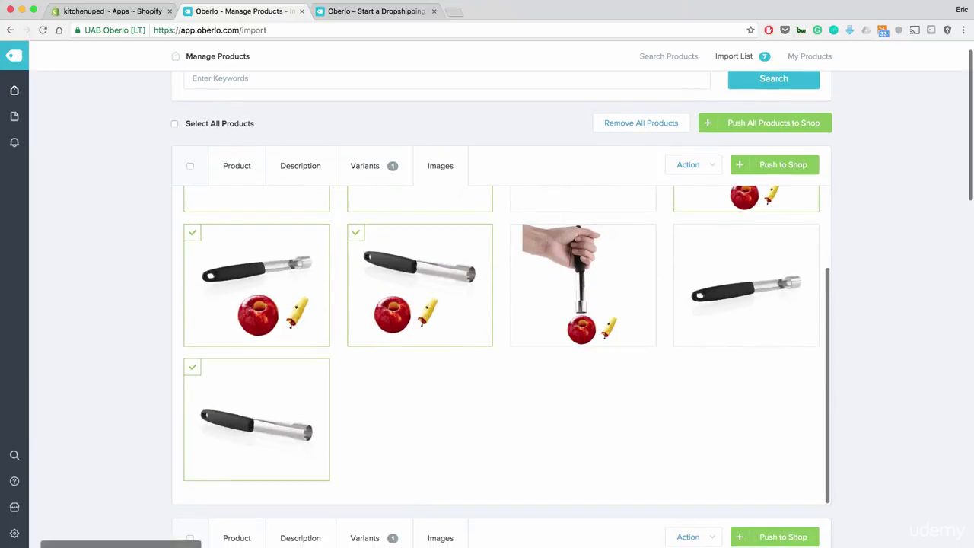
{"action": "scroll", "coordinate": [257, 415], "scroll_direction": "up", "scroll_amount": 4}
{"action": "scroll", "coordinate": [420, 320], "scroll_direction": "down", "scroll_amount": 1}
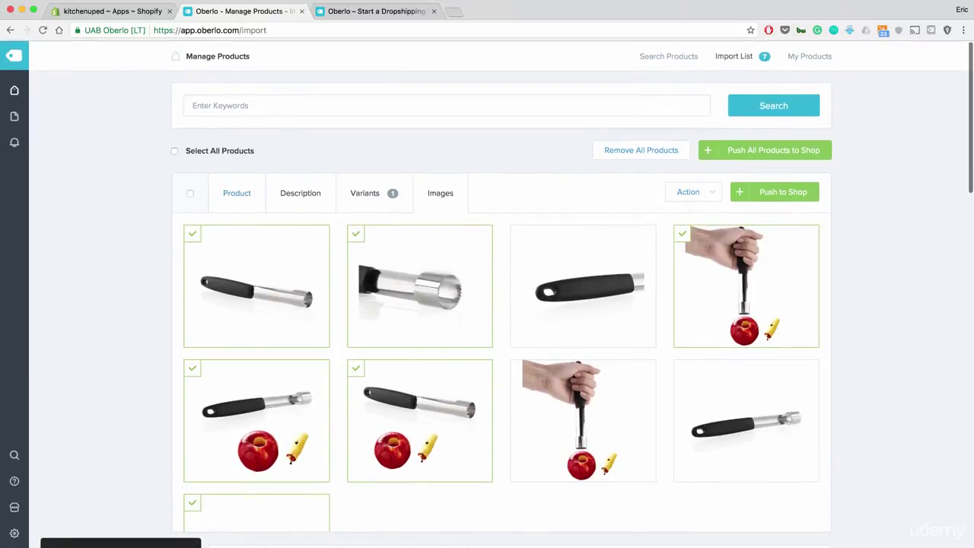
- Return to the apple corer's product details and assign it to the Home page collection
{"action": "left_click", "coordinate": [237, 193]}
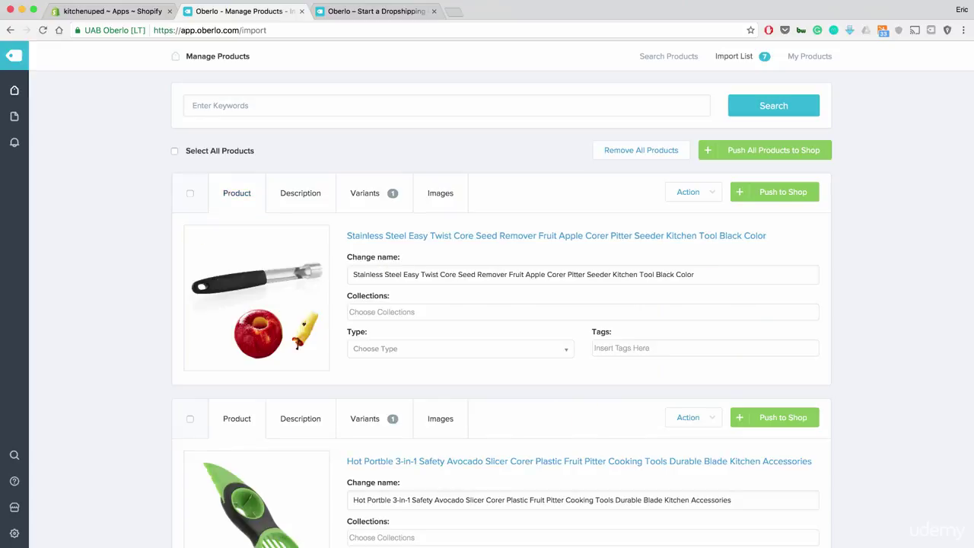
{"action": "left_click_drag", "start_coordinate": [424, 274], "coordinate": [695, 274]}
{"action": "left_click", "coordinate": [457, 296]}
{"action": "left_click", "coordinate": [457, 312]}
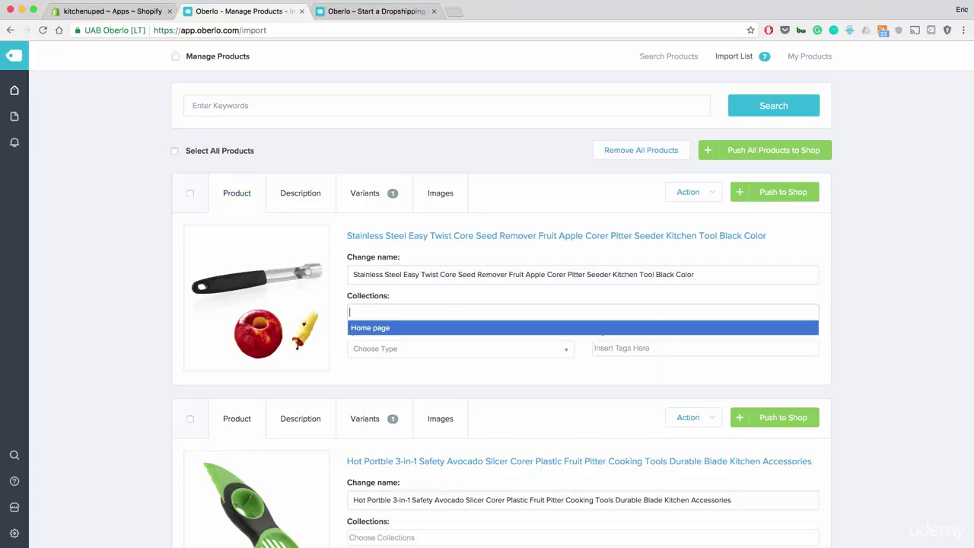
{"action": "left_click", "coordinate": [396, 328]}
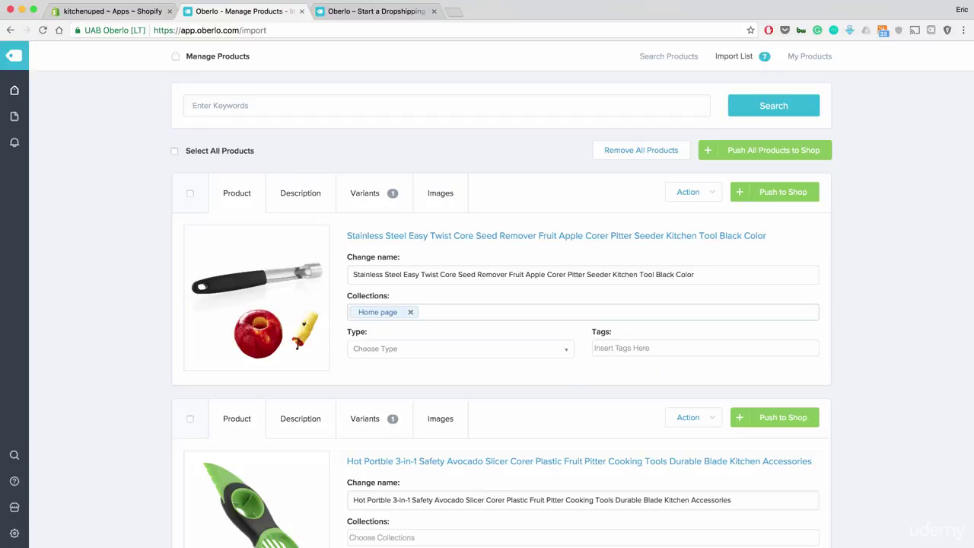
- Check the apple corer's product type choices and add the tag Seed Remover
{"action": "left_click", "coordinate": [378, 349]}
{"action": "left_click", "coordinate": [378, 366]}
{"action": "key", "text": "Tab"}
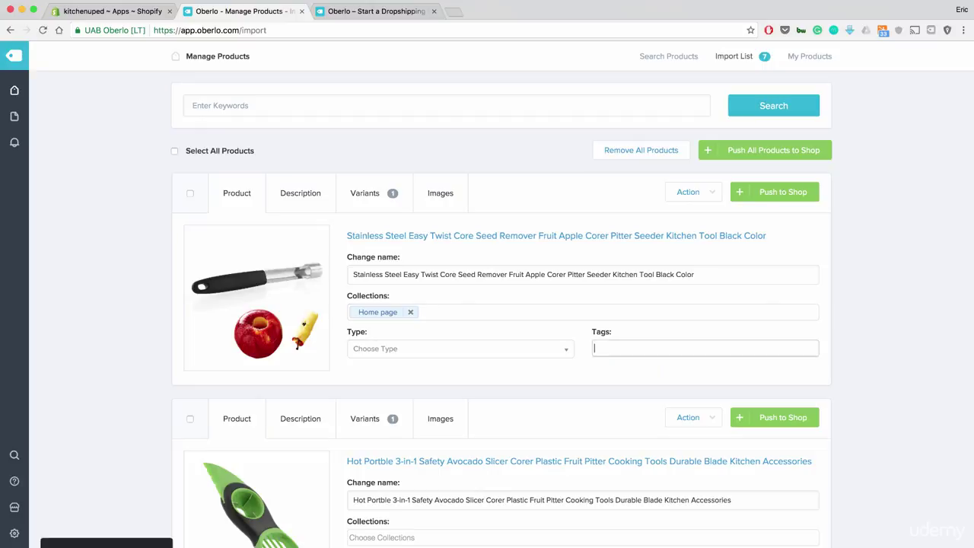
{"action": "type", "text": "Seed Re"}
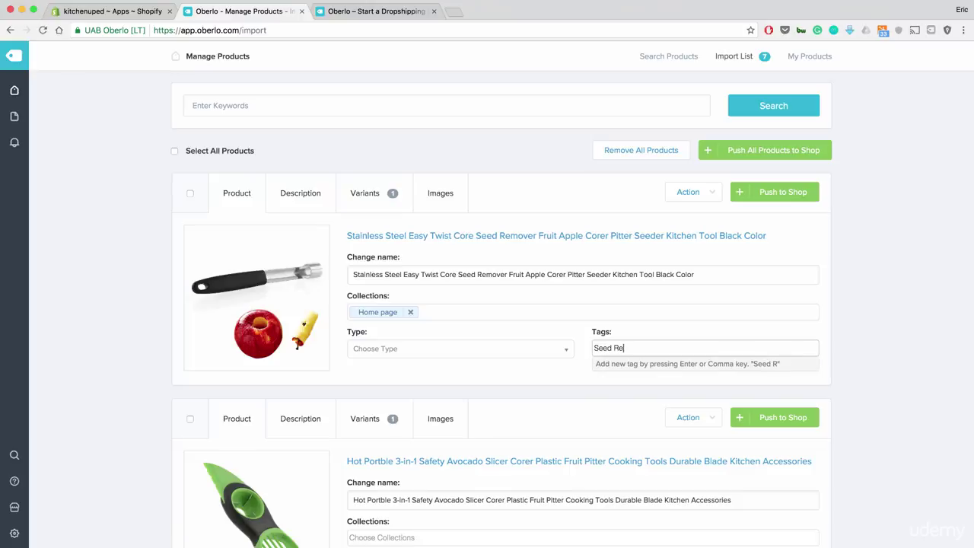
{"action": "type", "text": "mover"}
{"action": "key", "text": "Return"}
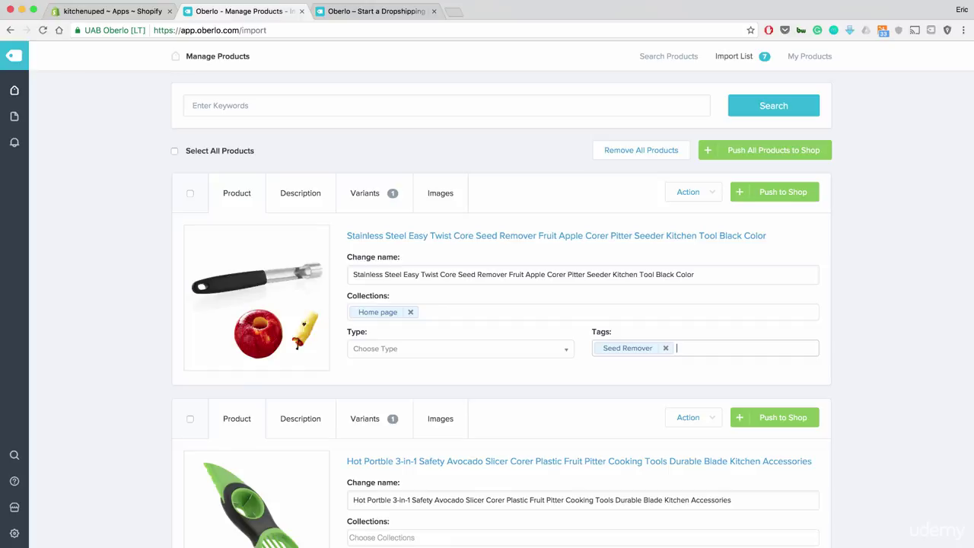
- Review the apple corer's description and its variant's cost and price
{"action": "left_click", "coordinate": [301, 193]}
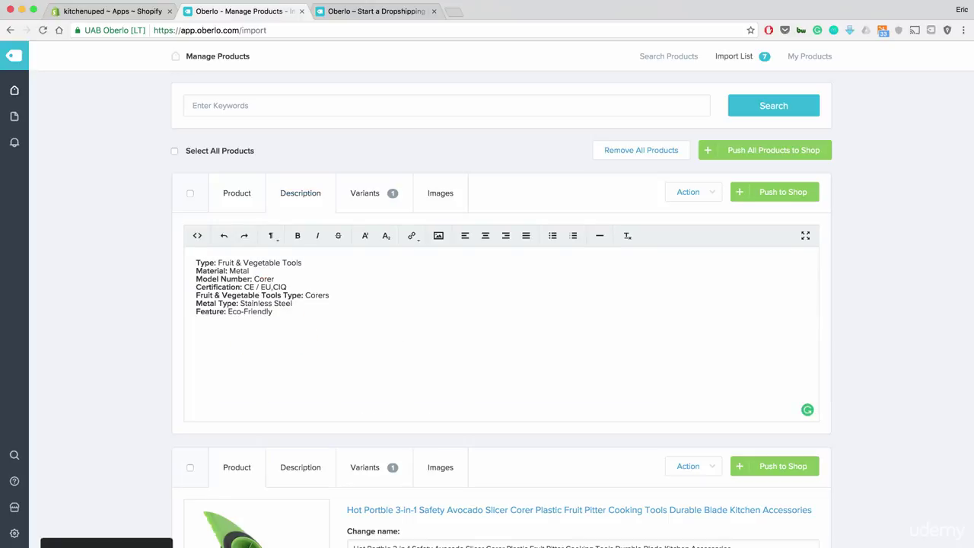
{"action": "left_click_drag", "start_coordinate": [273, 312], "coordinate": [196, 263]}
{"action": "left_click", "coordinate": [197, 262]}
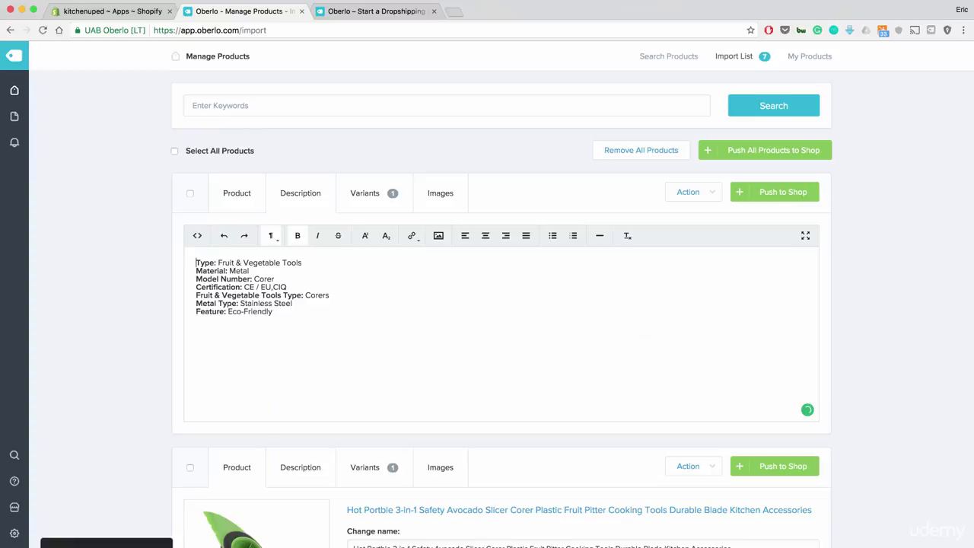
{"action": "left_click", "coordinate": [365, 192]}
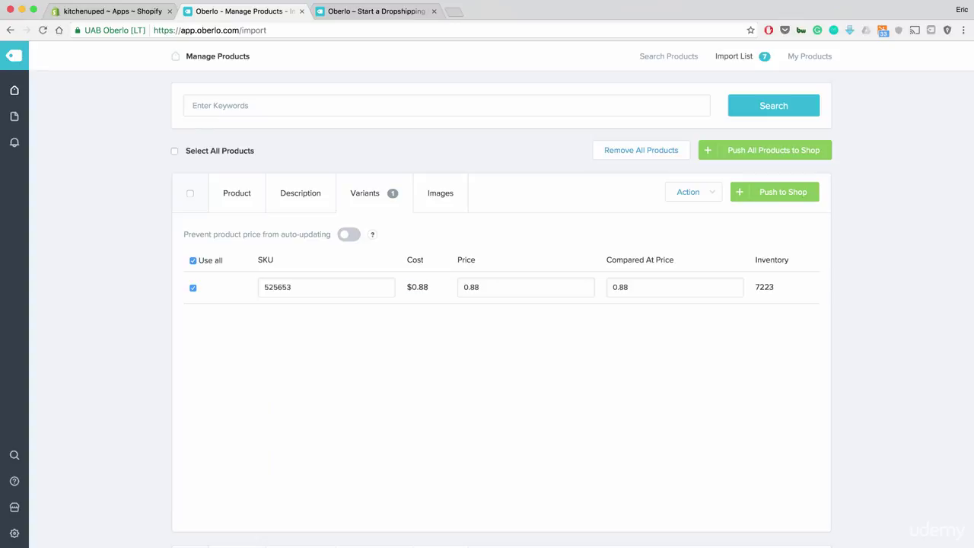
{"action": "left_click_drag", "start_coordinate": [407, 288], "coordinate": [429, 288]}
{"action": "double_click", "coordinate": [472, 288]}
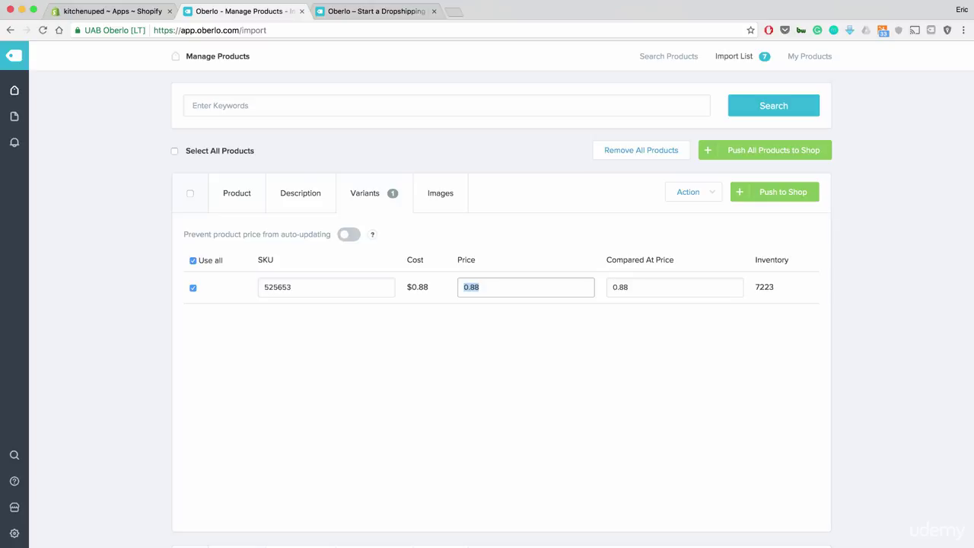
{"action": "left_click_drag", "start_coordinate": [407, 261], "coordinate": [417, 287]}
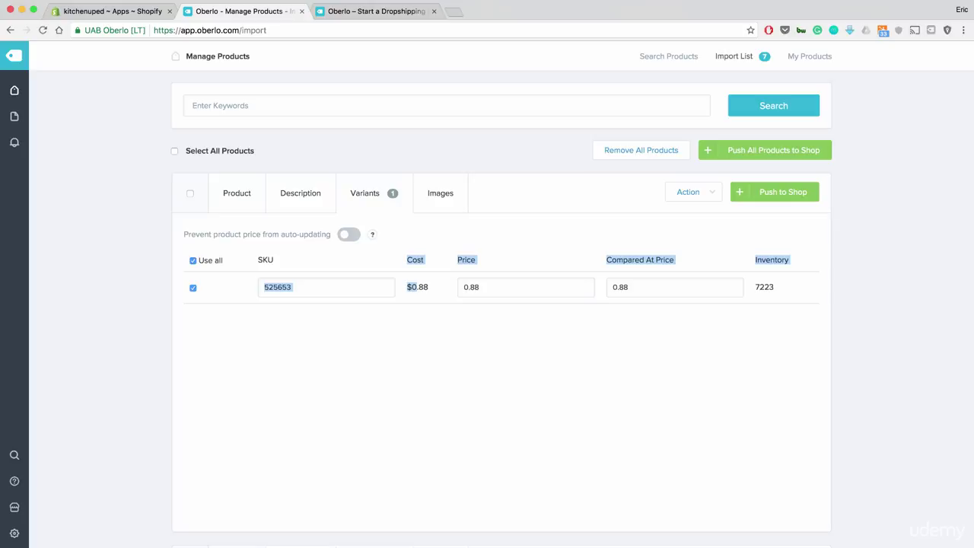
{"action": "left_click", "coordinate": [417, 288]}
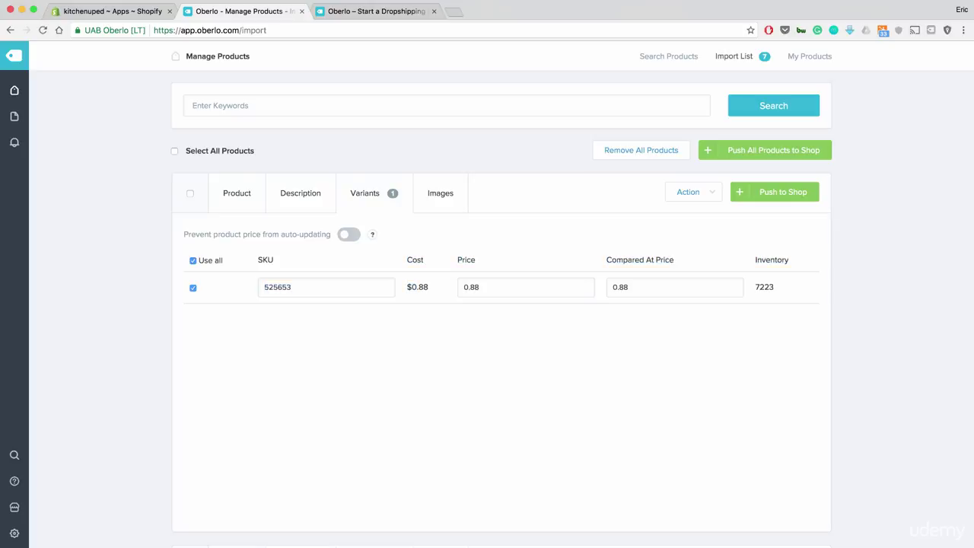
- Set the apple corer's price to 9.00 and its compared-at price to 15.00
{"action": "double_click", "coordinate": [471, 288]}
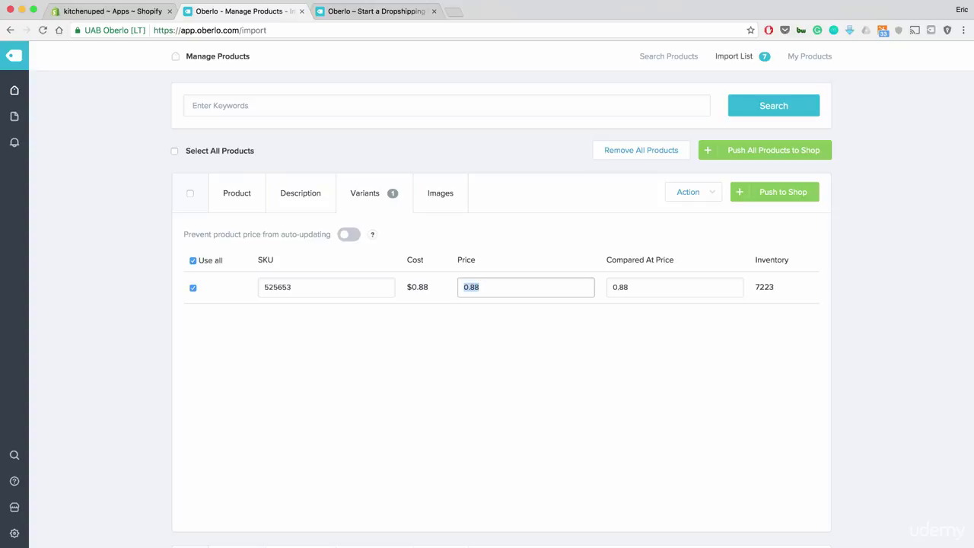
{"action": "type", "text": "9"}
{"action": "key", "text": "Tab"}
{"action": "type", "text": "1"}
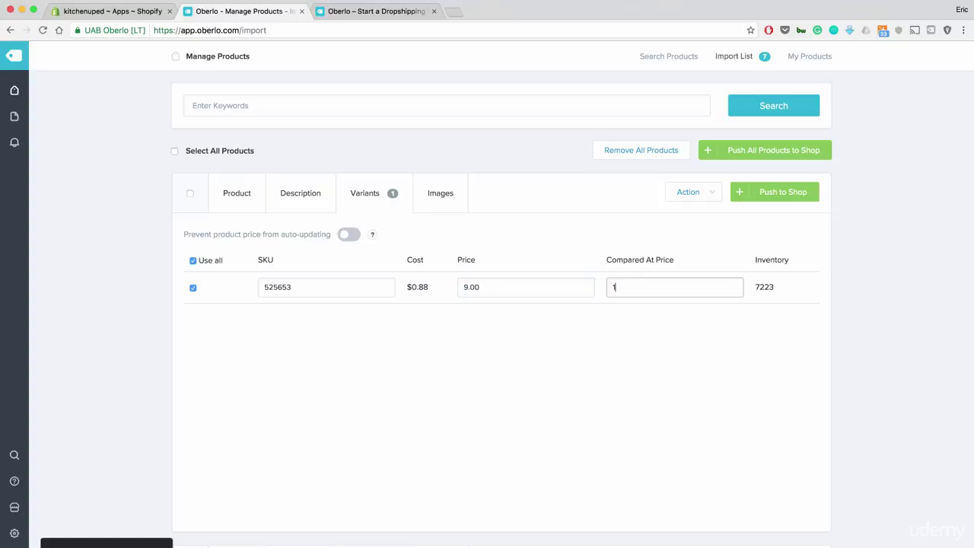
{"action": "type", "text": "5"}
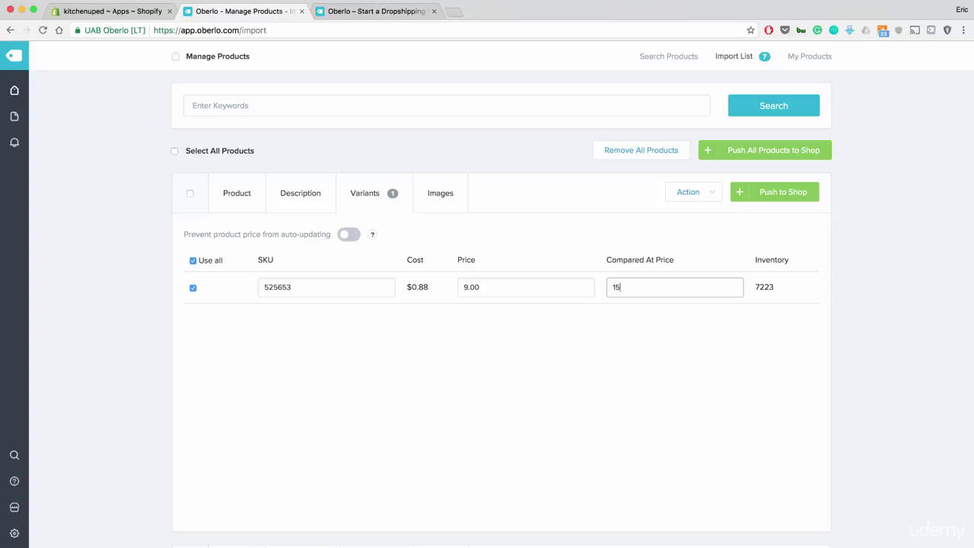
{"action": "double_click", "coordinate": [473, 288]}
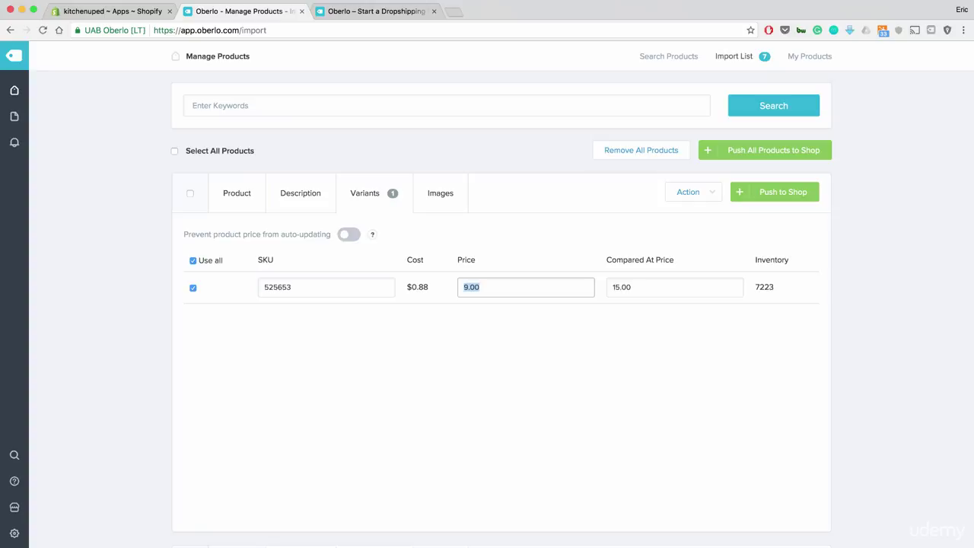
{"action": "key", "text": "Tab"}
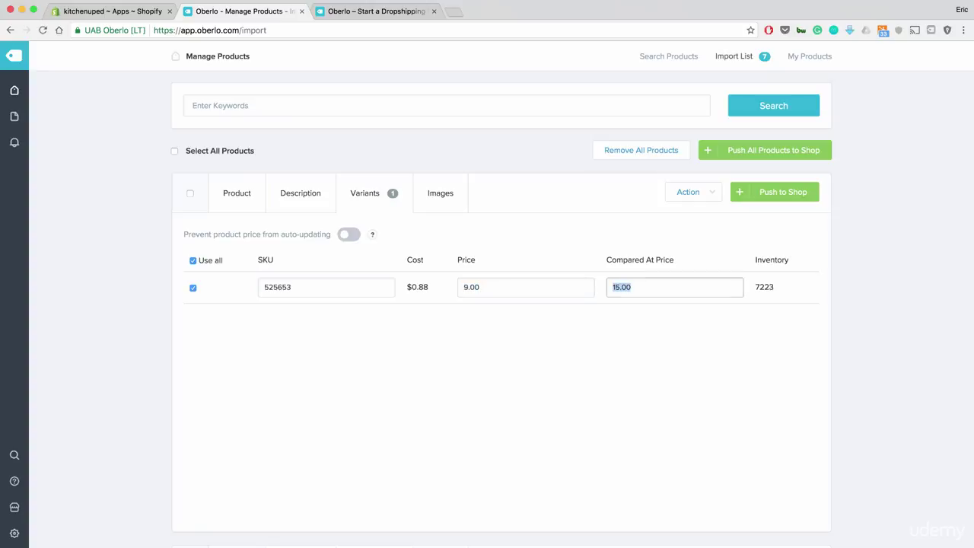
{"action": "key", "text": "Tab"}
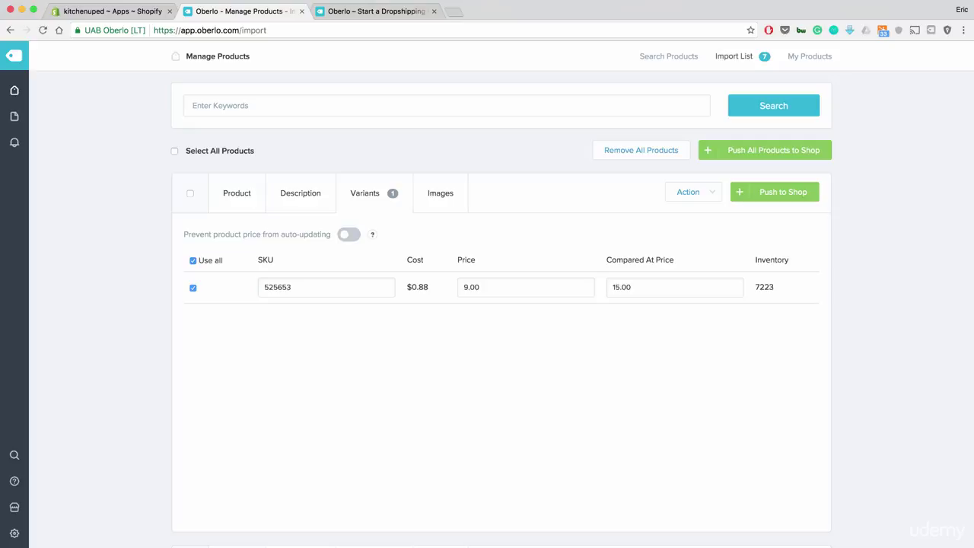
- Check the avocado slicer's name and description and include its fourth and fifth images for import
{"action": "left_click", "coordinate": [237, 194]}
{"action": "scroll", "coordinate": [502, 305], "scroll_direction": "down", "scroll_amount": 3}
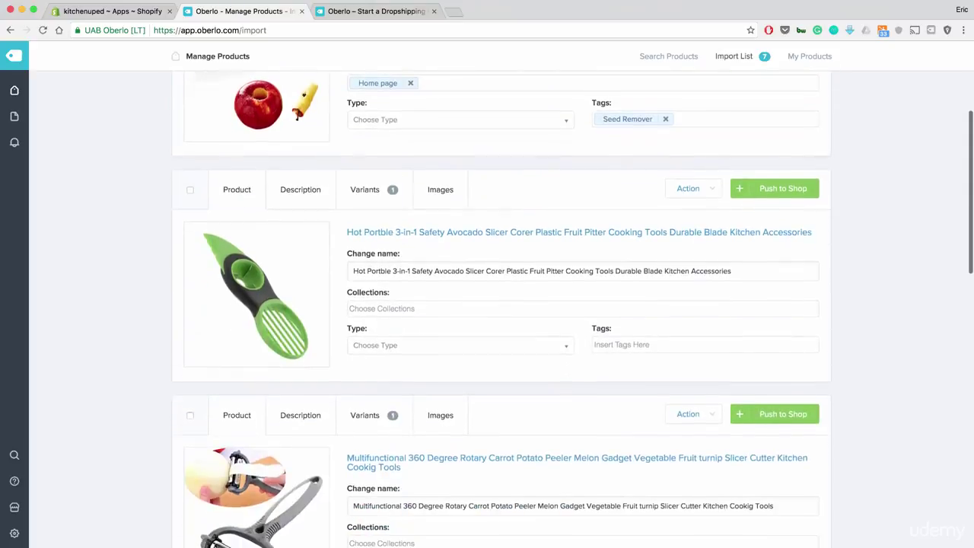
{"action": "left_click_drag", "start_coordinate": [367, 271], "coordinate": [734, 273]}
{"action": "left_click", "coordinate": [301, 190]}
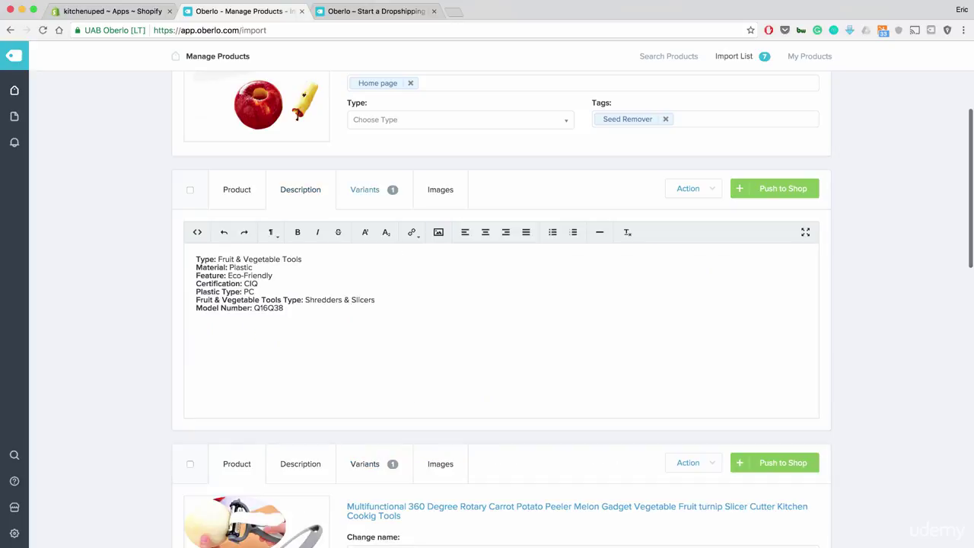
{"action": "left_click", "coordinate": [440, 190]}
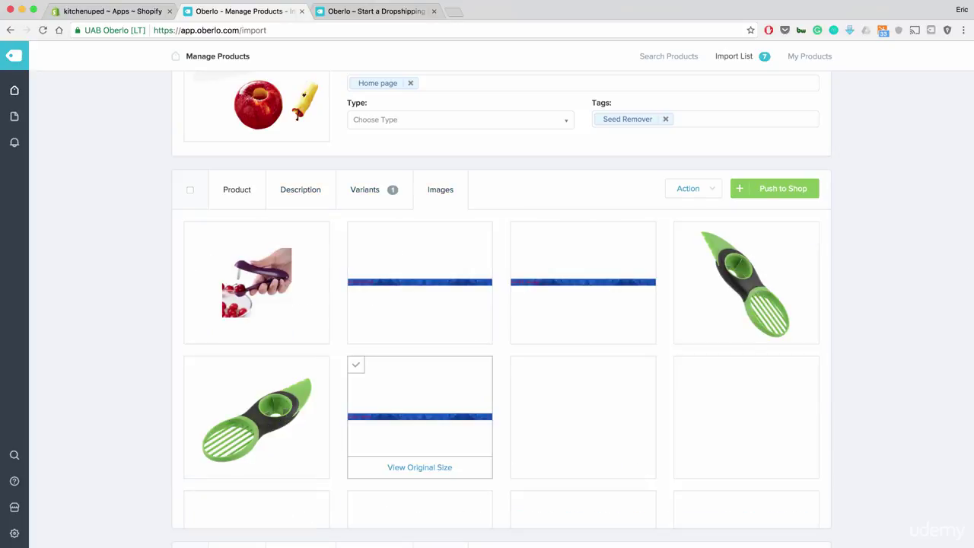
{"action": "left_click", "coordinate": [256, 417]}
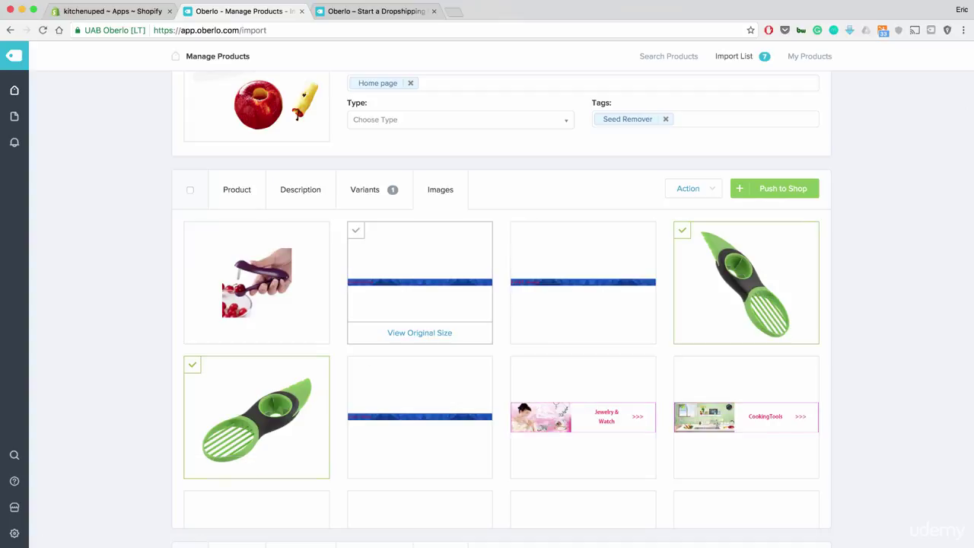
- Set the avocado slicer's price to 13 and its compared-at price to 15
{"action": "left_click", "coordinate": [365, 189]}
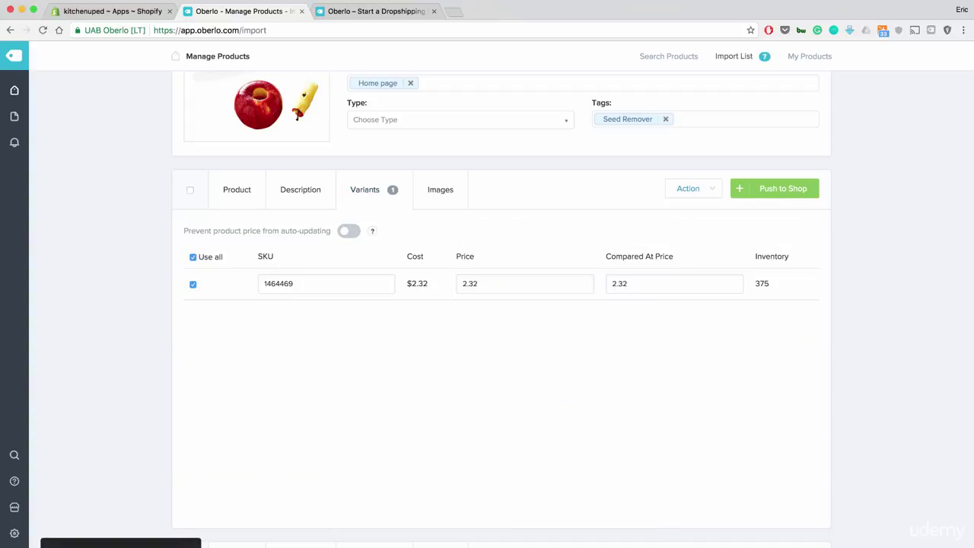
{"action": "double_click", "coordinate": [478, 284]}
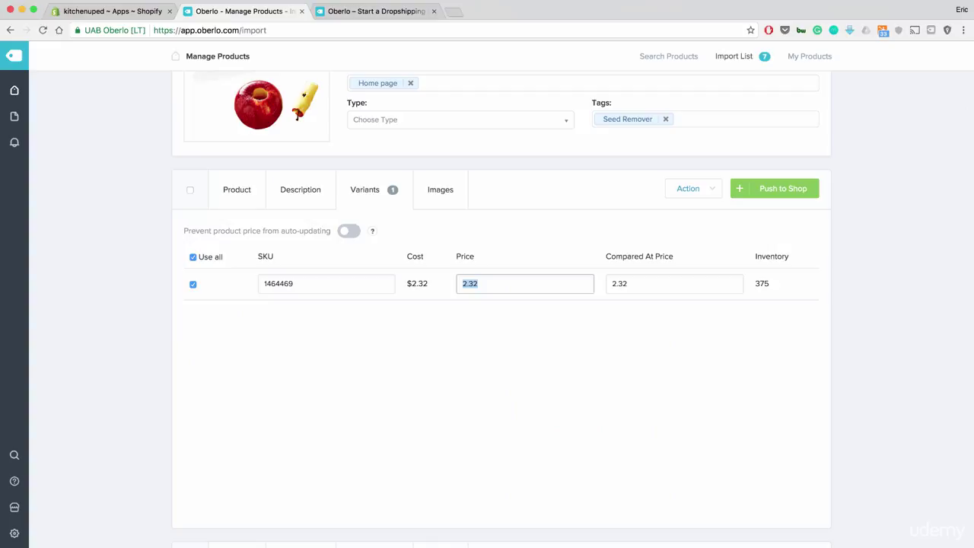
{"action": "key", "text": "Tab"}
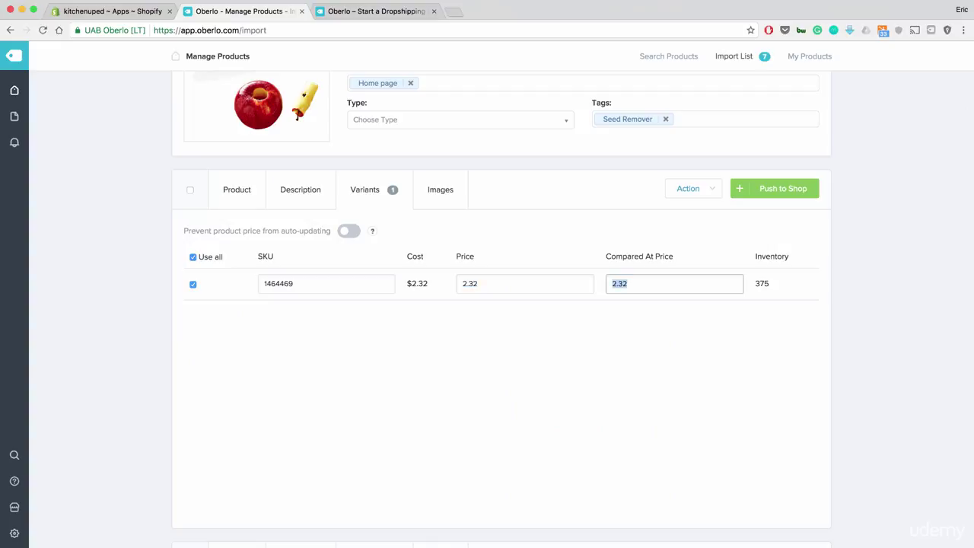
{"action": "type", "text": "13"}
{"action": "key", "text": "BackSpace"}
{"action": "type", "text": "5"}
{"action": "key", "text": "shift+Tab"}
{"action": "type", "text": "13"}
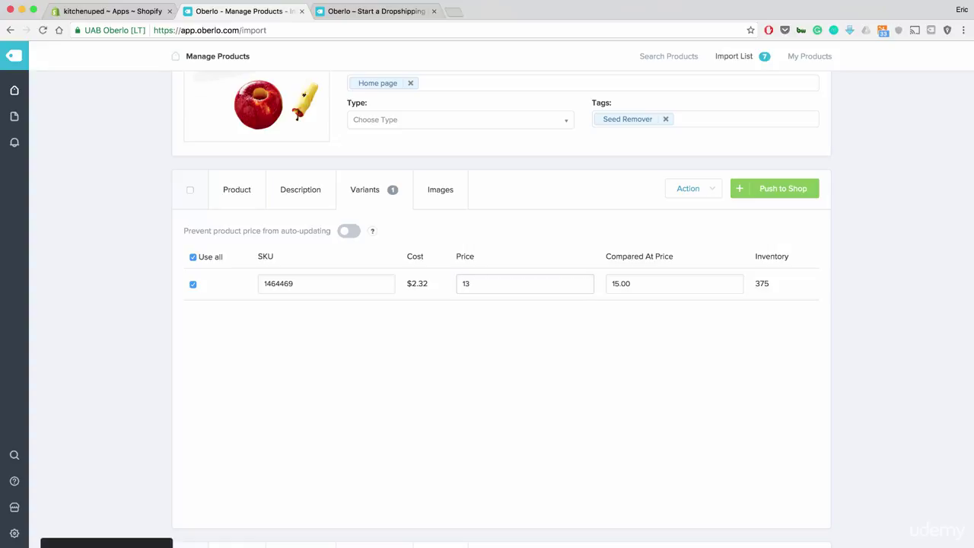
- Push the apple corer and the avocado slicer to the shop
{"action": "scroll", "coordinate": [501, 366], "scroll_direction": "down", "scroll_amount": 2}
{"action": "scroll", "coordinate": [501, 365], "scroll_direction": "up", "scroll_amount": 5}
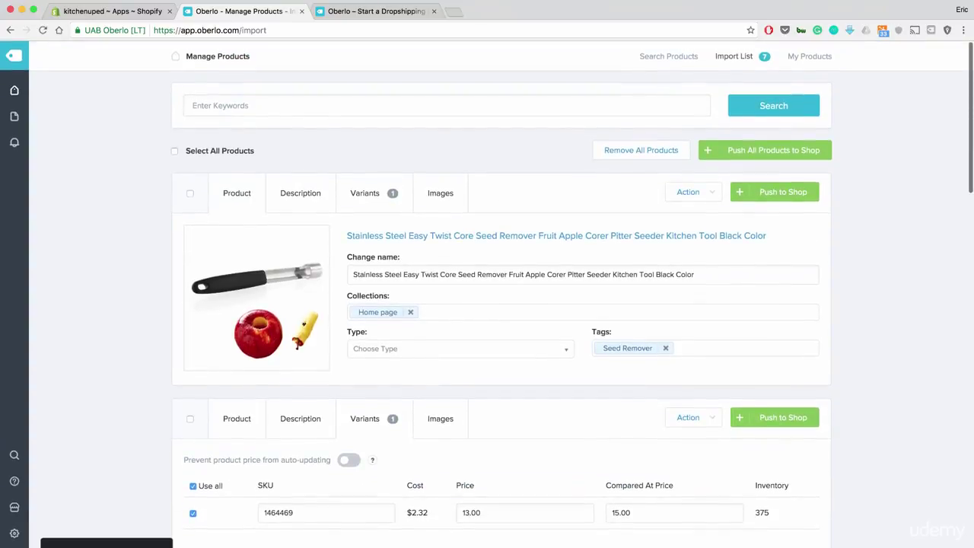
{"action": "left_click", "coordinate": [775, 192]}
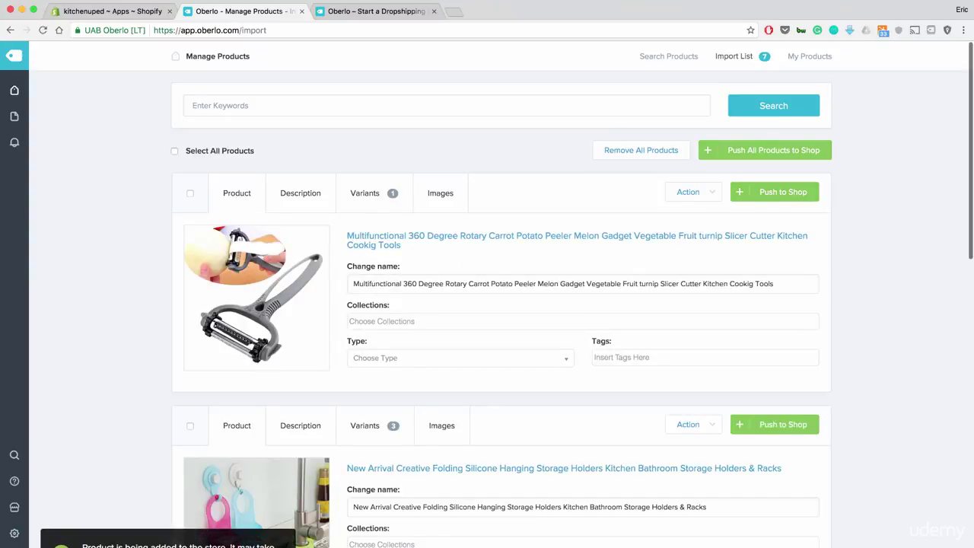
- Look over the rotary peeler's description, variants and images and the remaining products in the import list
{"action": "scroll", "coordinate": [300, 133], "scroll_direction": "down", "scroll_amount": 2}
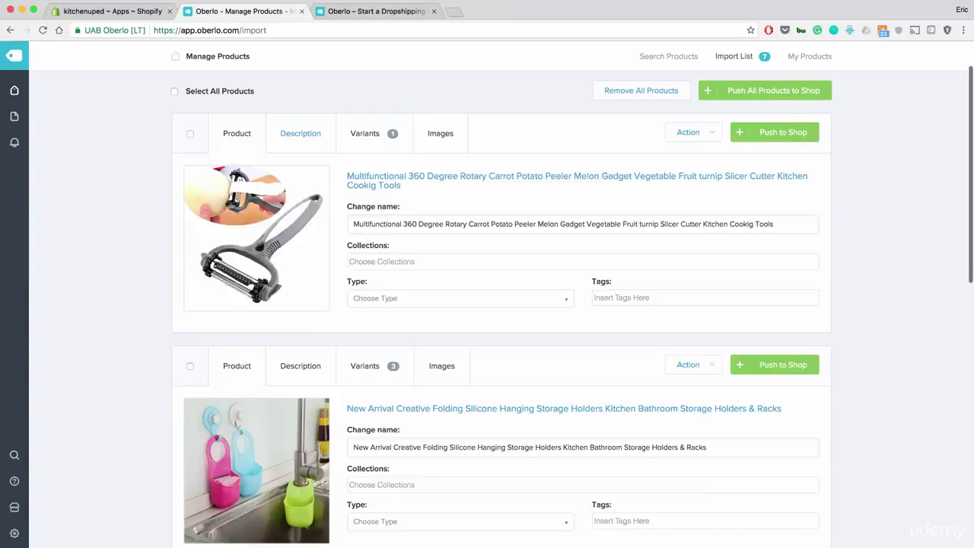
{"action": "left_click", "coordinate": [300, 134]}
{"action": "left_click", "coordinate": [364, 134]}
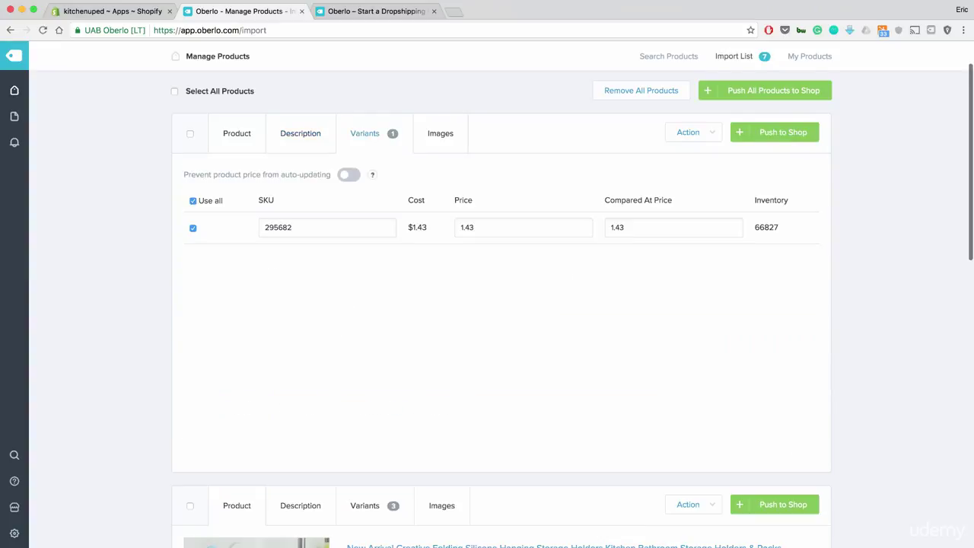
{"action": "left_click", "coordinate": [440, 133]}
{"action": "left_click", "coordinate": [237, 133]}
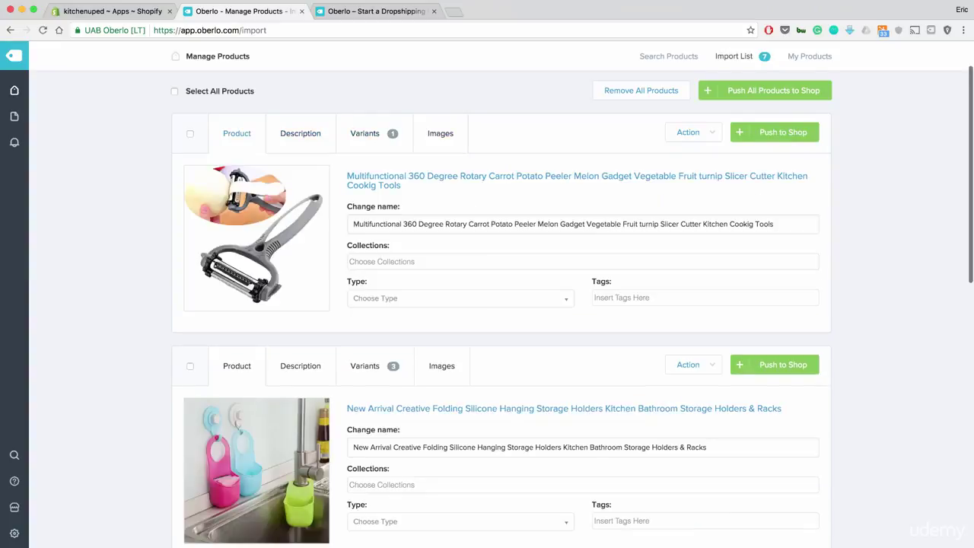
{"action": "scroll", "coordinate": [503, 305], "scroll_direction": "down", "scroll_amount": 20}
{"action": "scroll", "coordinate": [502, 304], "scroll_direction": "up", "scroll_amount": 20}
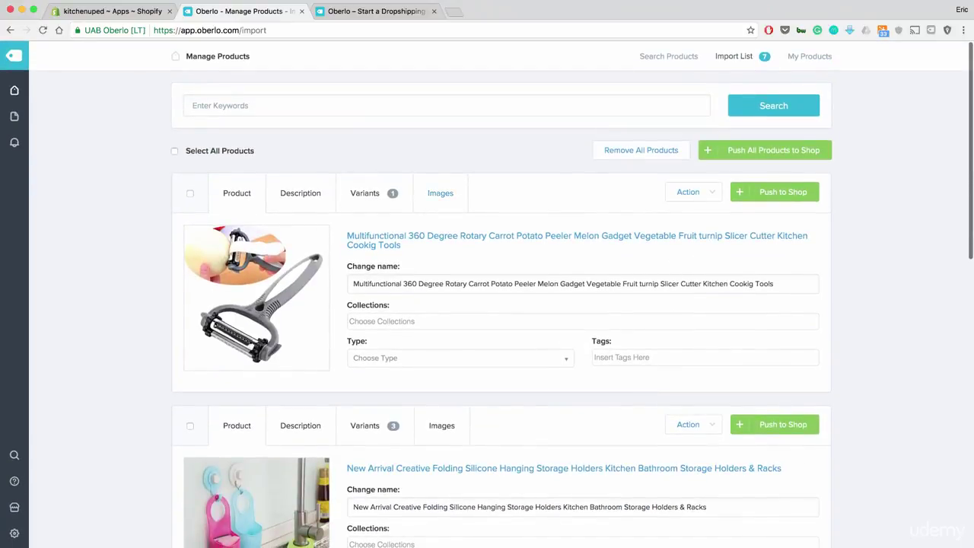
{"action": "scroll", "coordinate": [301, 195], "scroll_direction": "up", "scroll_amount": 1}
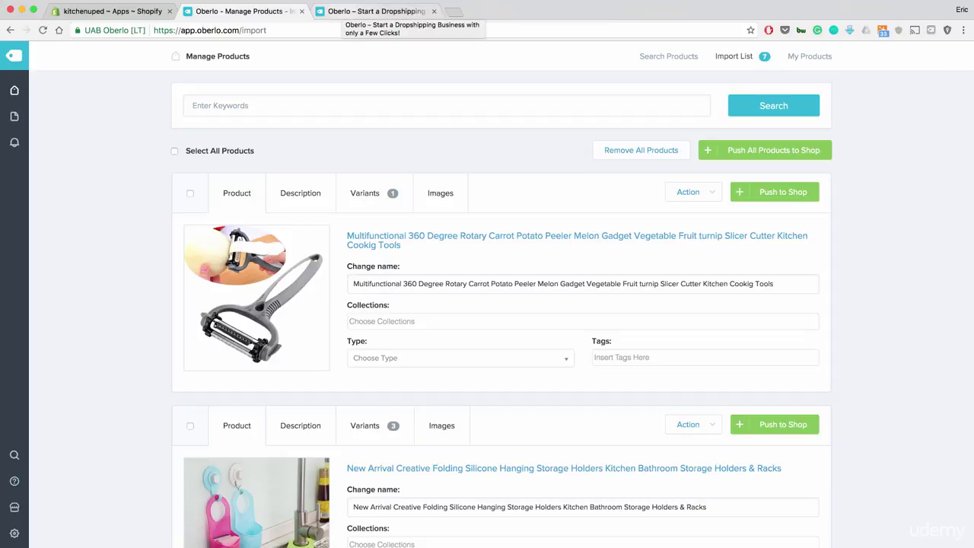
- Open aliexpress.com in place of the Oberlo landing page and search it for "kitchen"
{"action": "left_click", "coordinate": [366, 11]}
{"action": "triple_click", "coordinate": [183, 31]}
{"action": "type", "text": "a"}
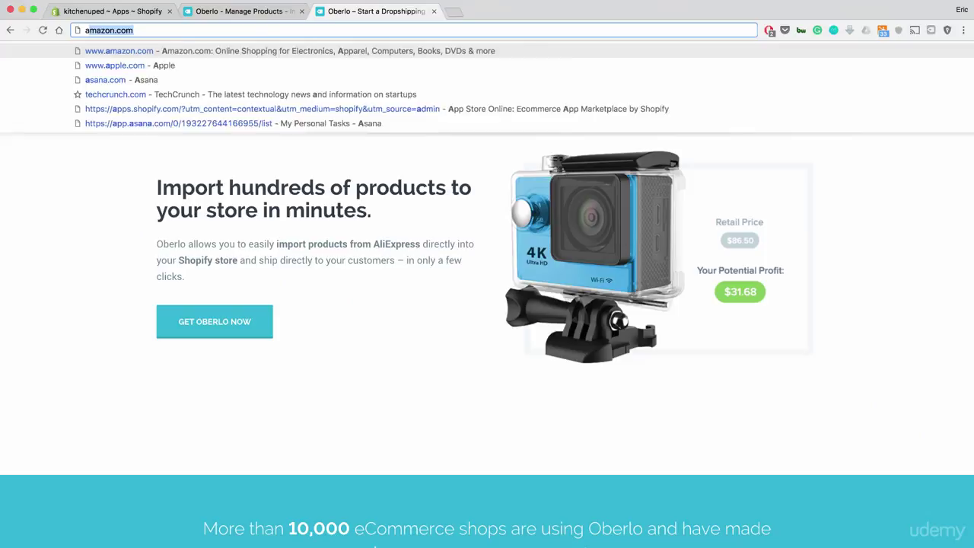
{"action": "type", "text": "liexpress.com"}
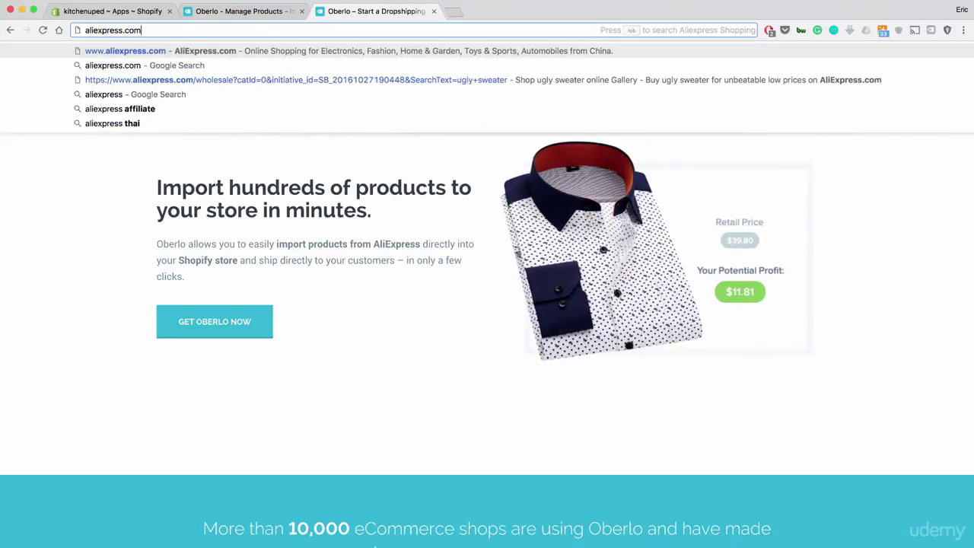
{"action": "key", "text": "Return"}
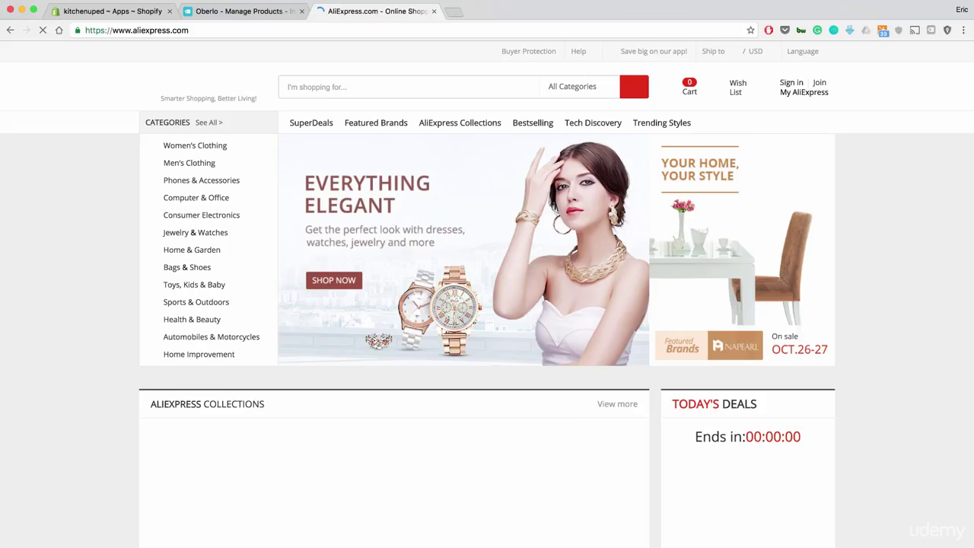
{"action": "type", "text": "kitchen"}
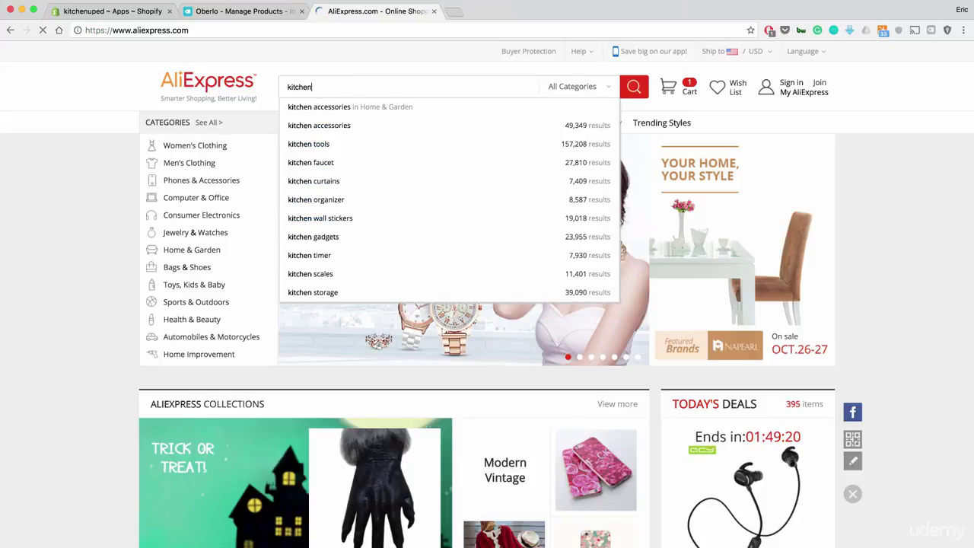
{"action": "key", "text": "Return"}
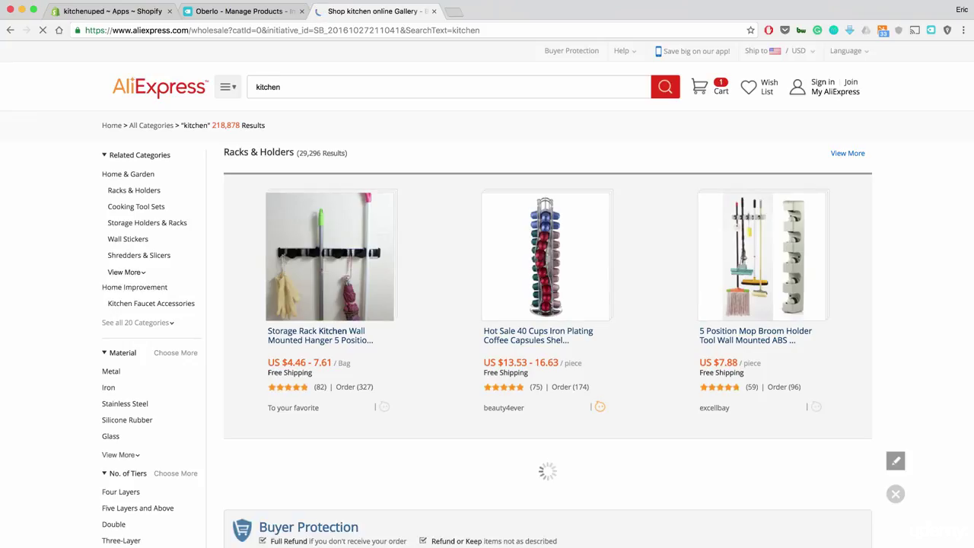
- Browse the kitchen result categories and open the Racks & Holders listing through the 5 Position Mop Broom Holder
{"action": "scroll", "coordinate": [487, 305], "scroll_direction": "down", "scroll_amount": 3}
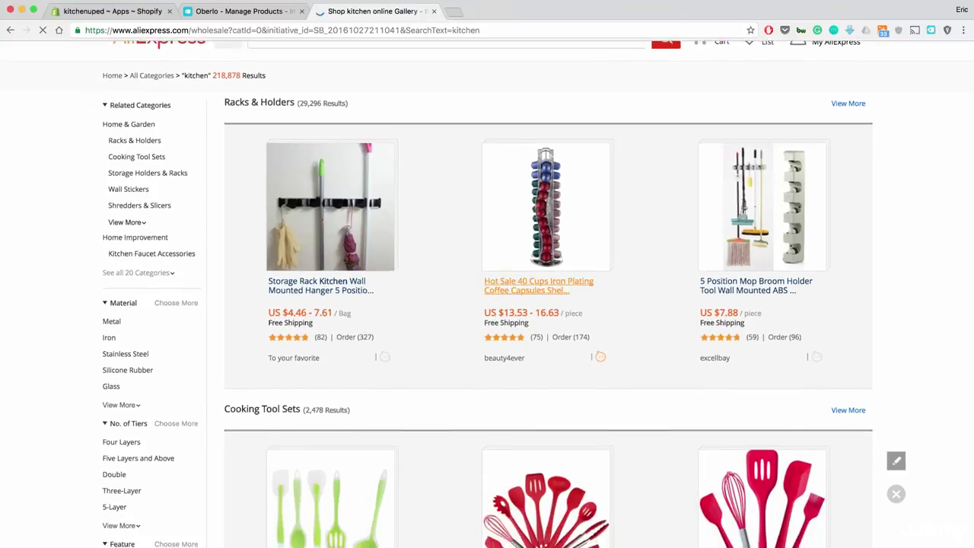
{"action": "scroll", "coordinate": [487, 304], "scroll_direction": "down", "scroll_amount": 6}
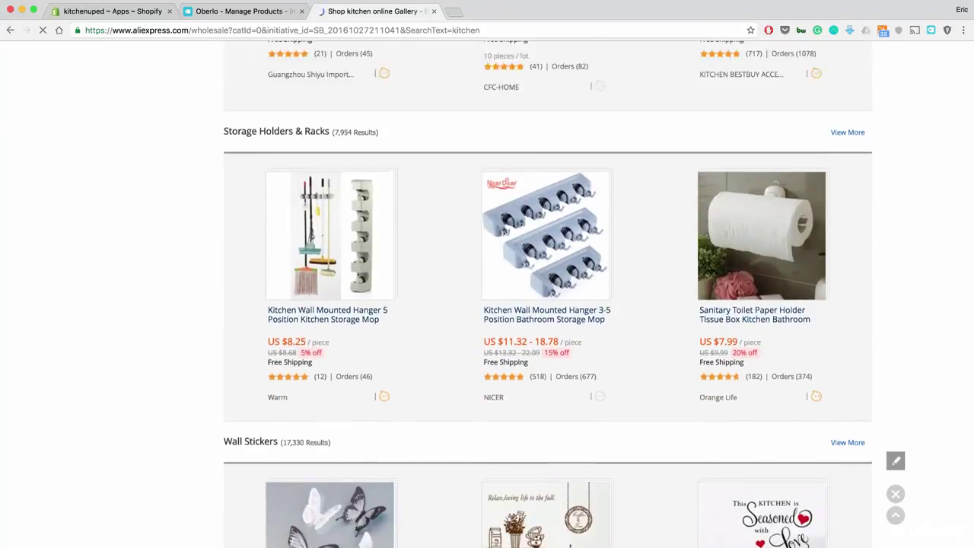
{"action": "scroll", "coordinate": [548, 304], "scroll_direction": "up", "scroll_amount": 10}
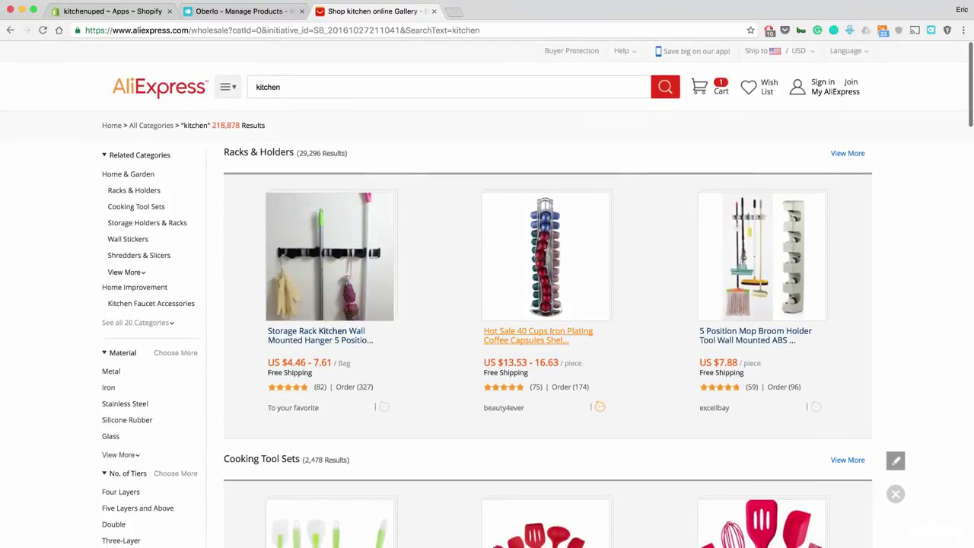
{"action": "scroll", "coordinate": [548, 305], "scroll_direction": "down", "scroll_amount": 3}
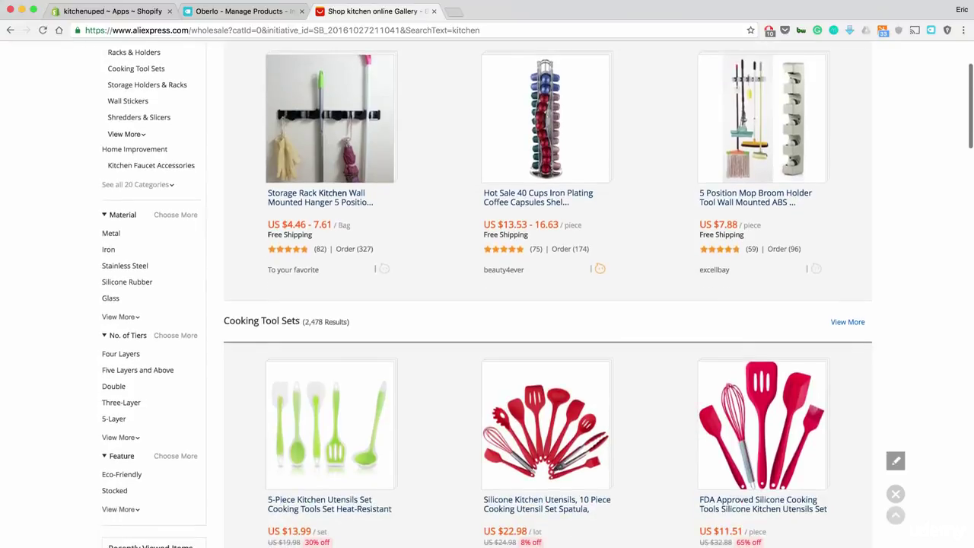
{"action": "scroll", "coordinate": [753, 232], "scroll_direction": "up", "scroll_amount": 1}
{"action": "left_click", "coordinate": [755, 233]}
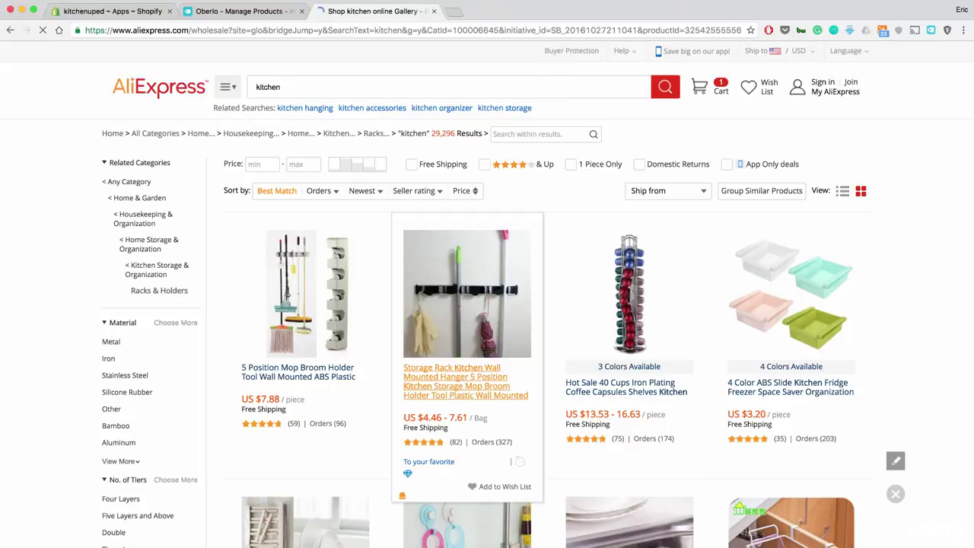
- Add the 5 Position Mop Broom Holder to the Oberlo import list directly from the AliExpress results
{"action": "scroll", "coordinate": [487, 304], "scroll_direction": "down", "scroll_amount": 3}
{"action": "scroll", "coordinate": [487, 304], "scroll_direction": "up", "scroll_amount": 3}
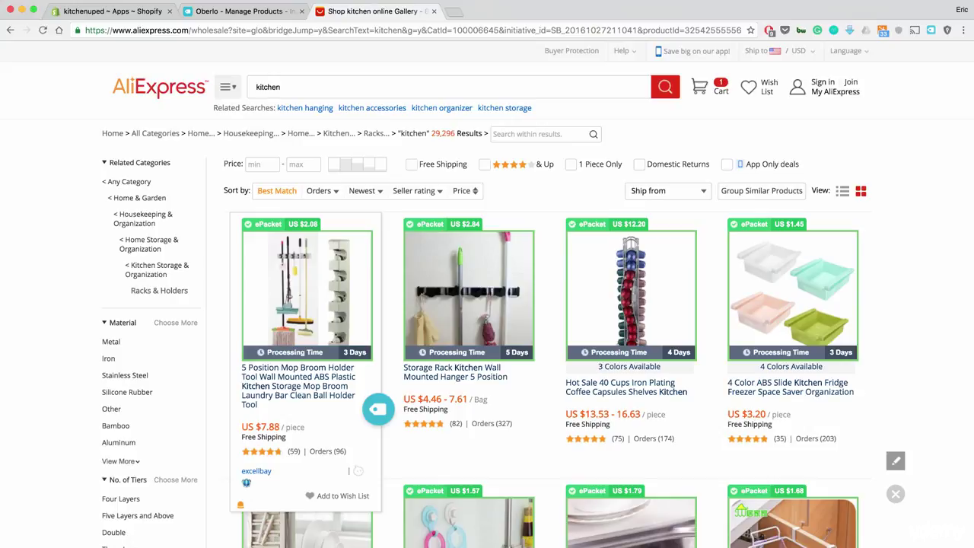
{"action": "double_click", "coordinate": [378, 410]}
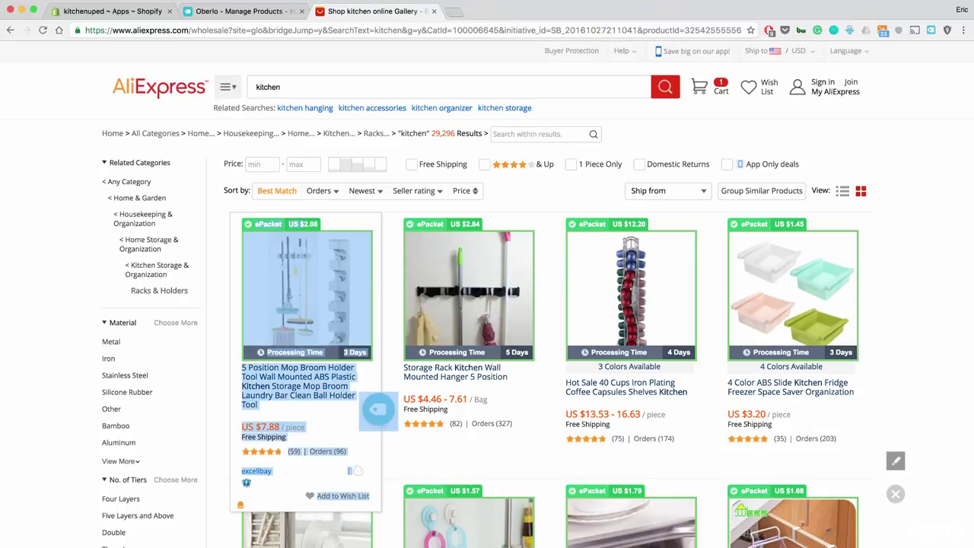
{"action": "scroll", "coordinate": [378, 409], "scroll_direction": "down", "scroll_amount": 2}
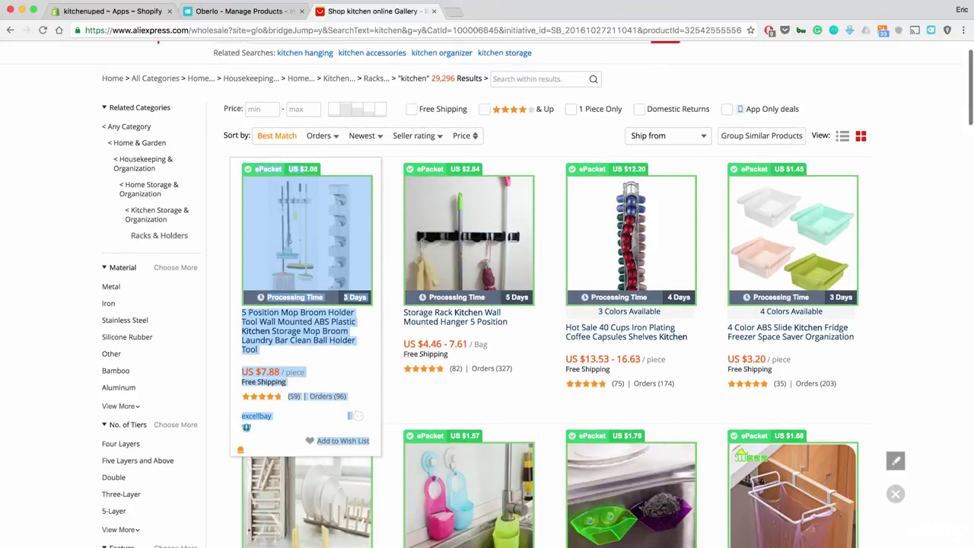
{"action": "left_click", "coordinate": [378, 353]}
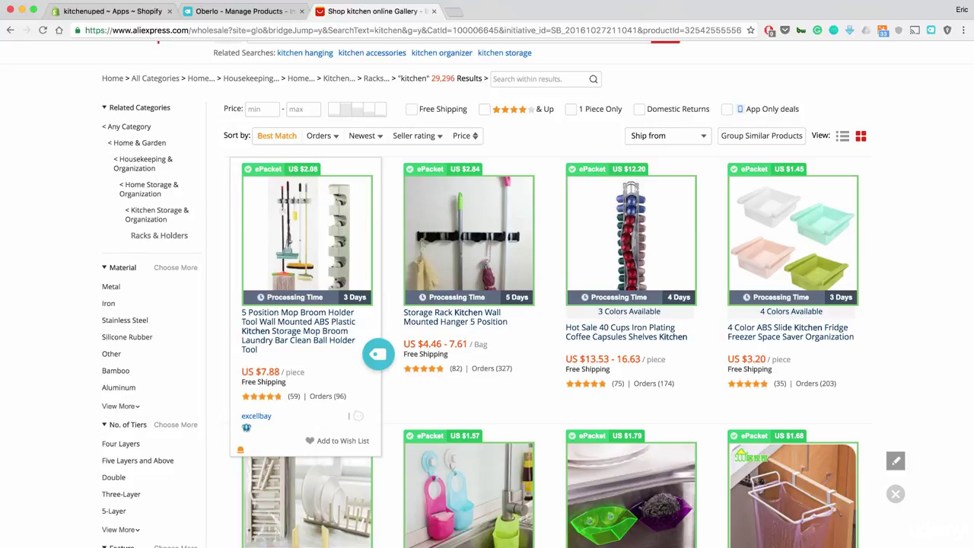
{"action": "left_click", "coordinate": [378, 353]}
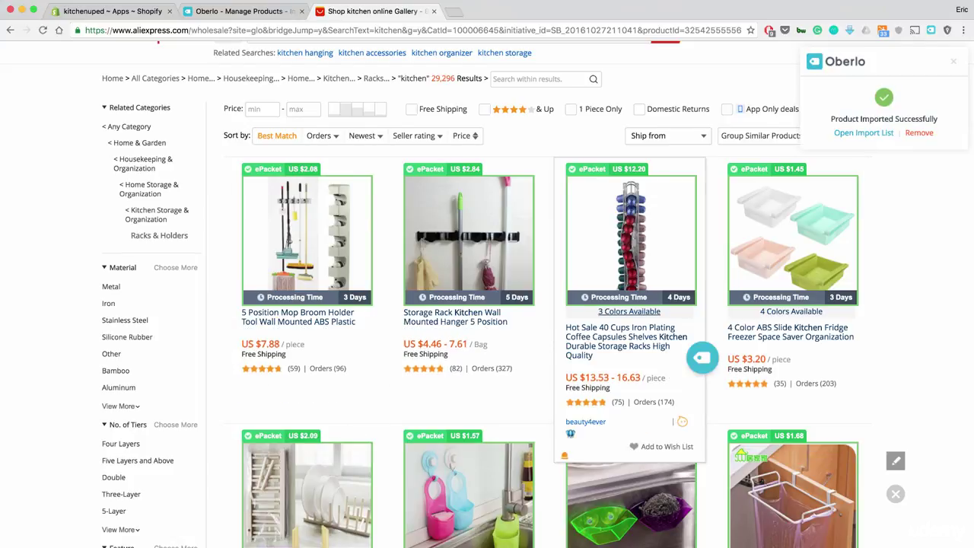
{"action": "scroll", "coordinate": [632, 320], "scroll_direction": "down", "scroll_amount": 2}
{"action": "scroll", "coordinate": [632, 320], "scroll_direction": "up", "scroll_amount": 2}
{"action": "scroll", "coordinate": [632, 319], "scroll_direction": "up", "scroll_amount": 1}
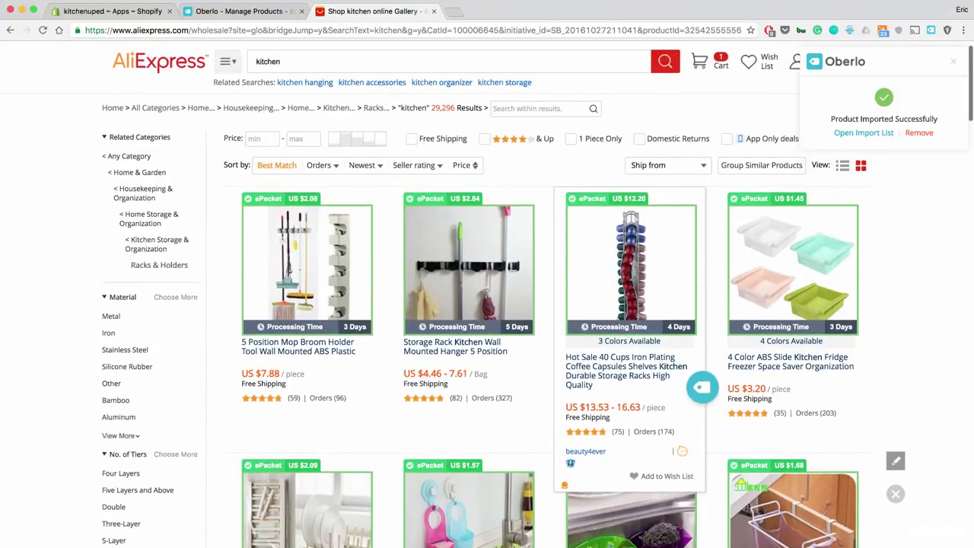
- Switch to the Shopify admin and check the two pushed products in the store's product list
{"action": "left_click", "coordinate": [242, 10]}
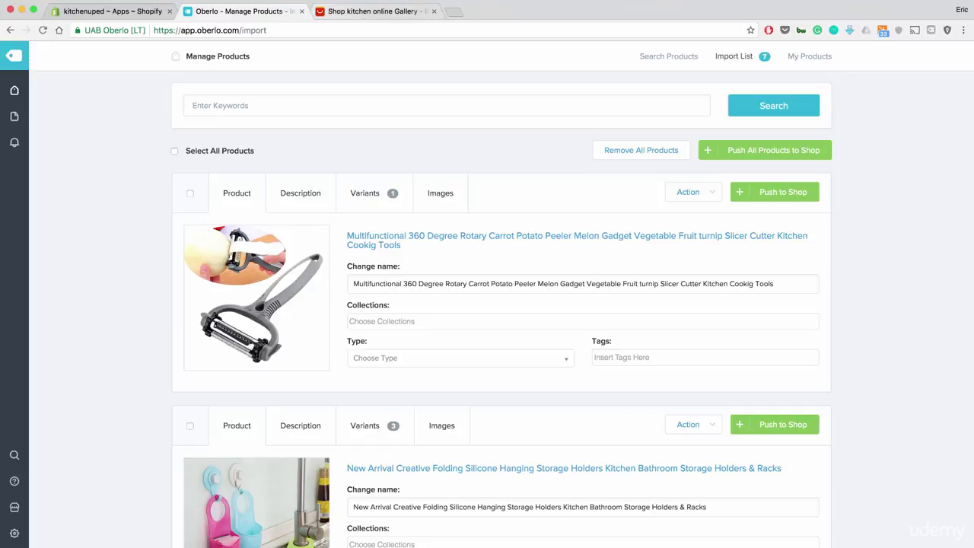
{"action": "left_click", "coordinate": [112, 12]}
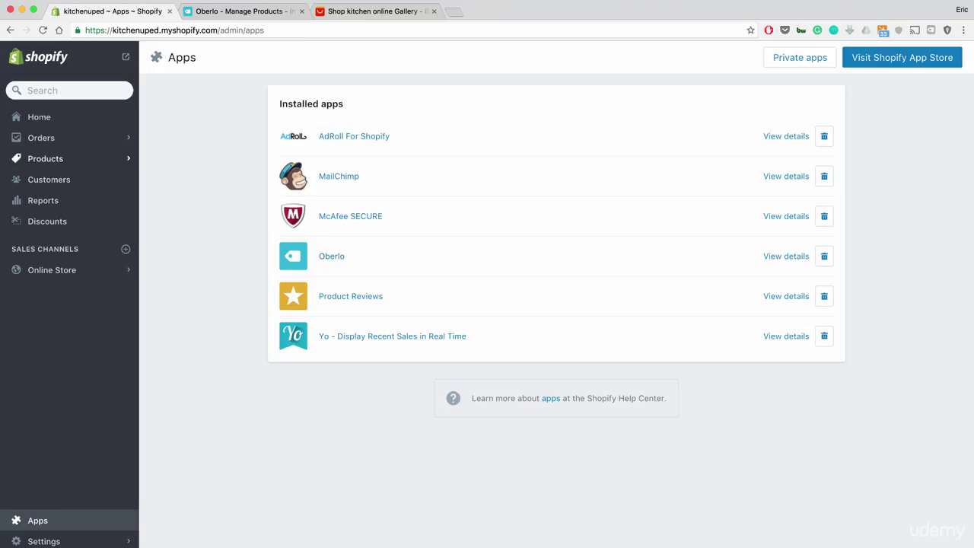
{"action": "left_click", "coordinate": [45, 158]}
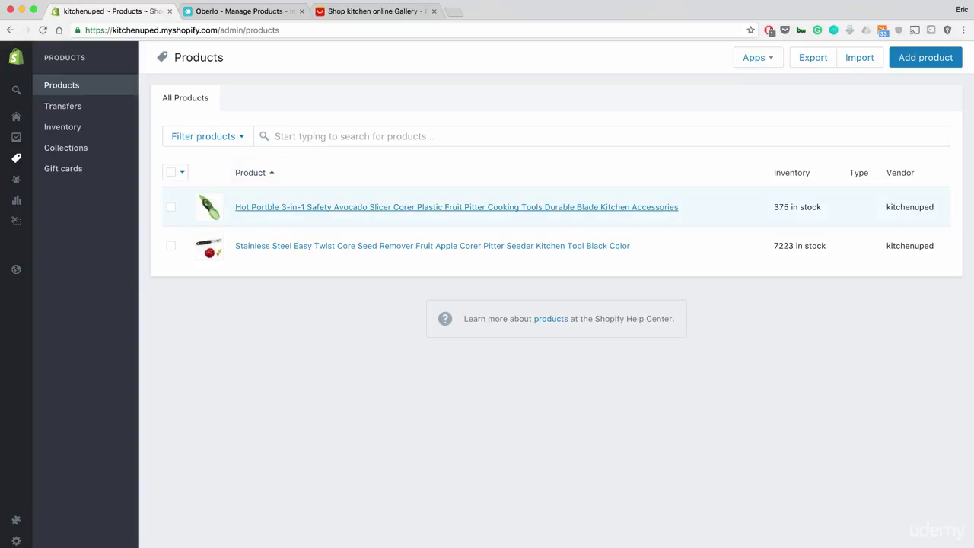
{"action": "left_click_drag", "start_coordinate": [233, 206], "coordinate": [826, 246]}
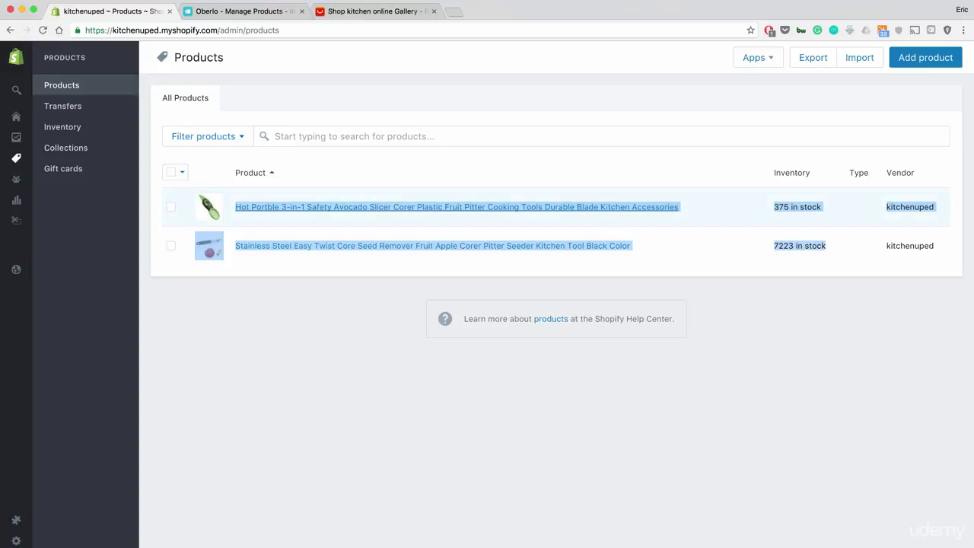
- Open the avocado slicer's product record and review its description, images, pricing, inventory, shipping and search engine preview
{"action": "left_click", "coordinate": [457, 207]}
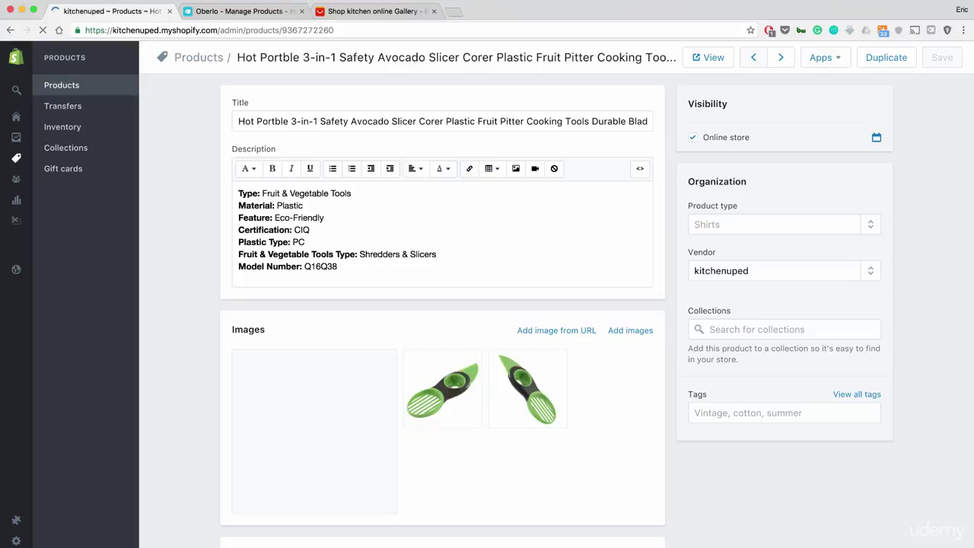
{"action": "scroll", "coordinate": [443, 380], "scroll_direction": "down", "scroll_amount": 2}
{"action": "scroll", "coordinate": [442, 381], "scroll_direction": "up", "scroll_amount": 2}
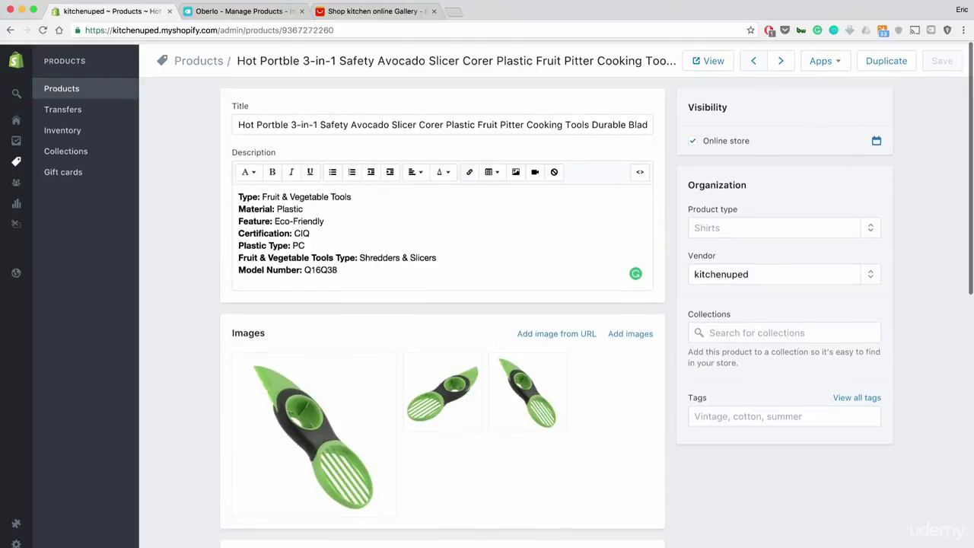
{"action": "scroll", "coordinate": [443, 310], "scroll_direction": "down", "scroll_amount": 4}
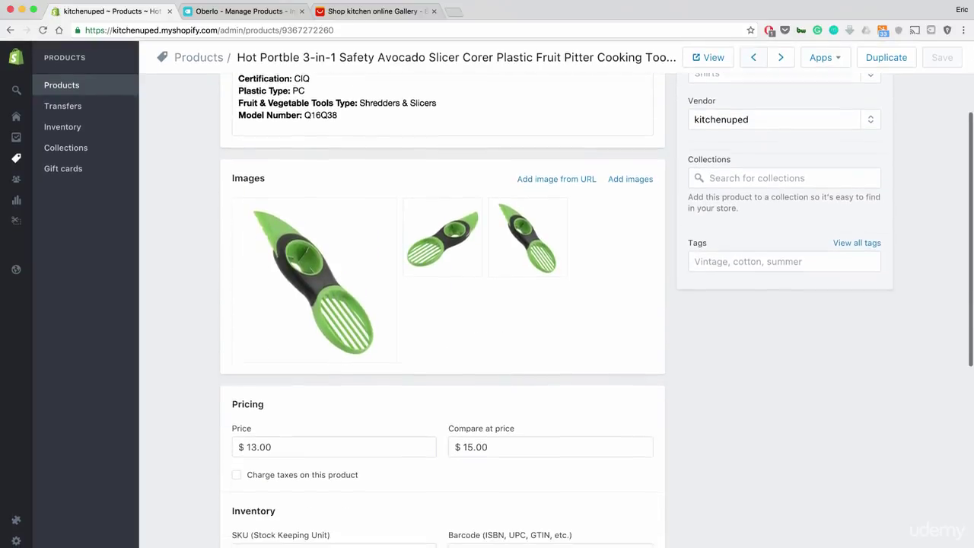
{"action": "scroll", "coordinate": [442, 310], "scroll_direction": "down", "scroll_amount": 3}
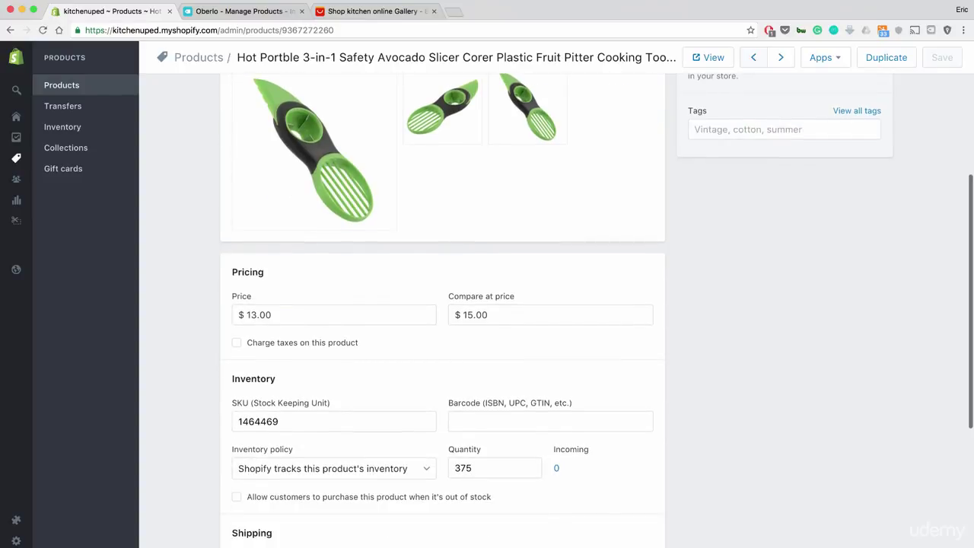
{"action": "scroll", "coordinate": [442, 310], "scroll_direction": "down", "scroll_amount": 2}
{"action": "scroll", "coordinate": [442, 311], "scroll_direction": "down", "scroll_amount": 7}
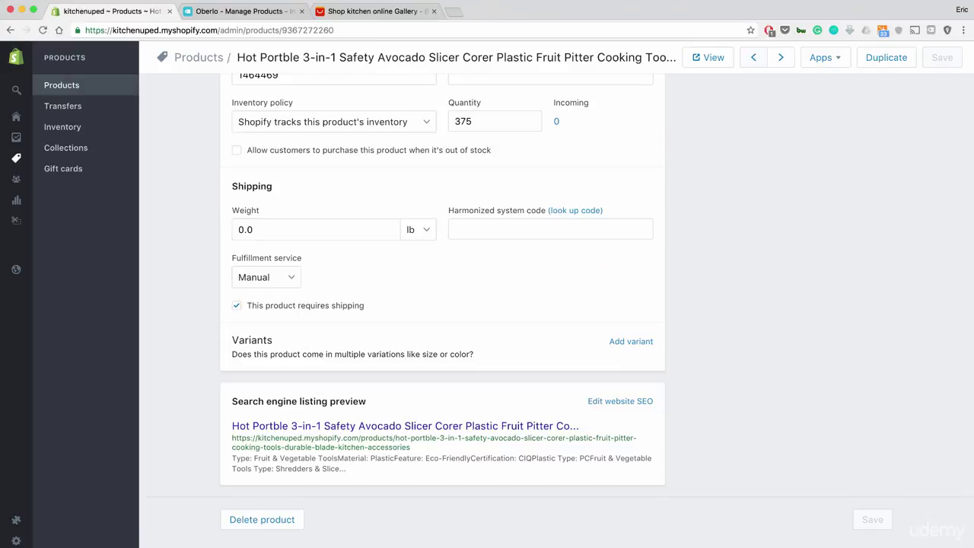
{"action": "scroll", "coordinate": [442, 310], "scroll_direction": "up", "scroll_amount": 10}
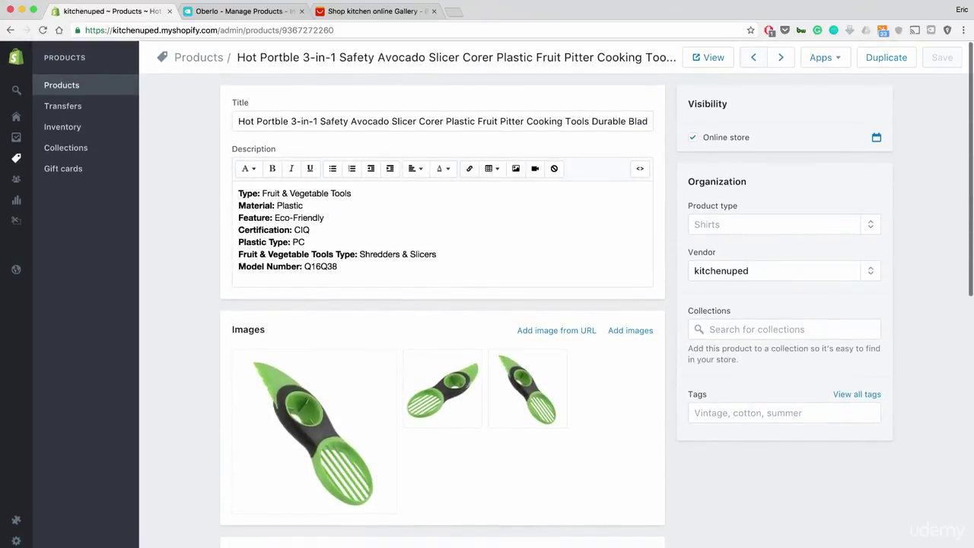
{"action": "scroll", "coordinate": [443, 388], "scroll_direction": "down", "scroll_amount": 1}
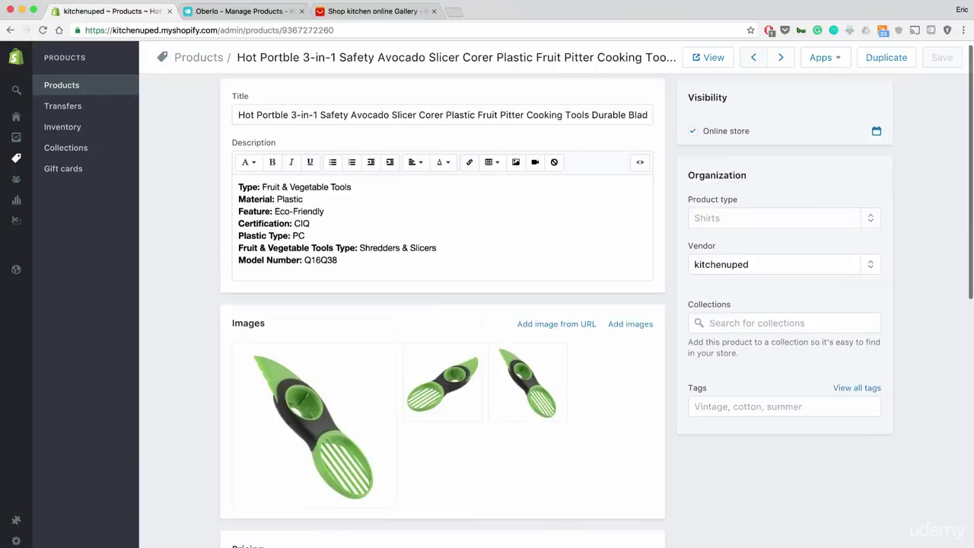
{"action": "scroll", "coordinate": [598, 296], "scroll_direction": "up", "scroll_amount": 1}
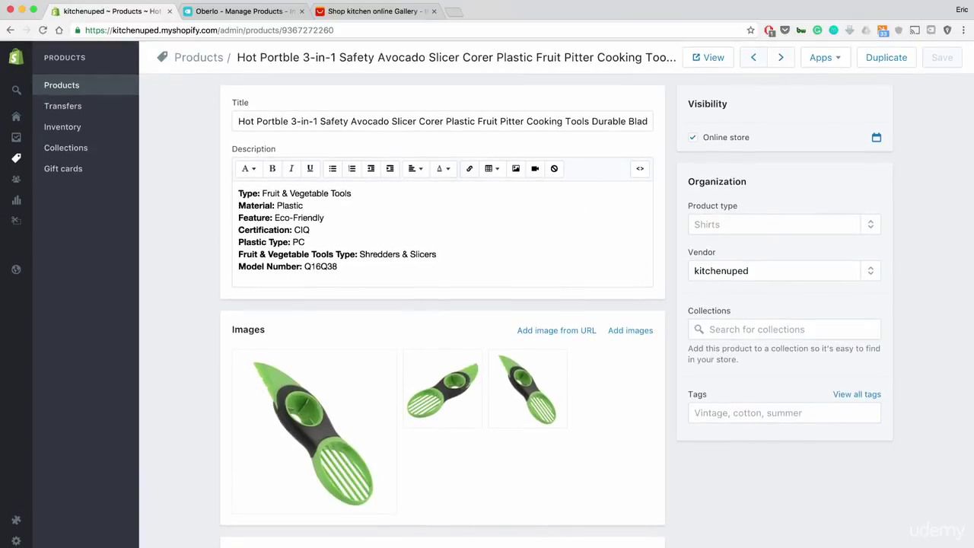
- View the avocado slicer's page in the online store and examine its images, price and description
{"action": "left_click", "coordinate": [708, 57]}
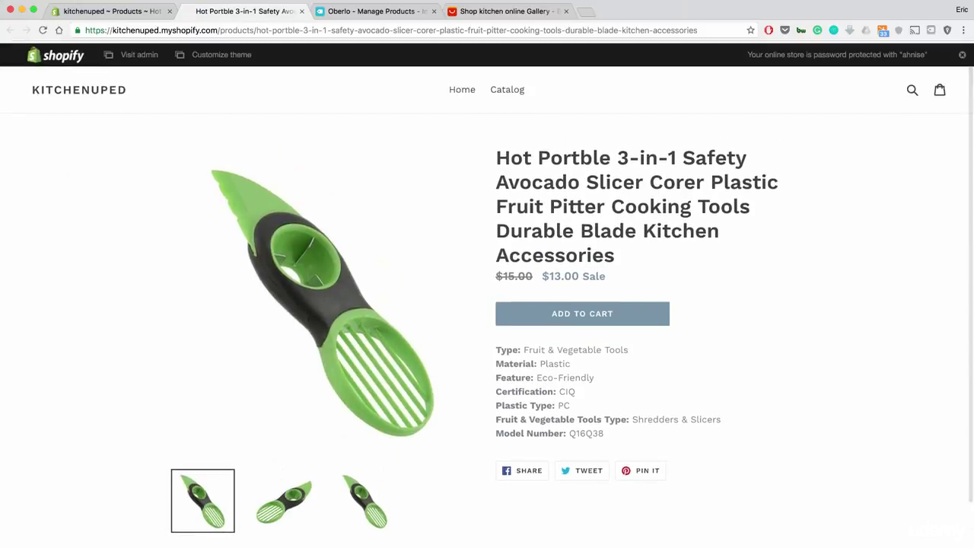
{"action": "scroll", "coordinate": [487, 305], "scroll_direction": "down", "scroll_amount": 2}
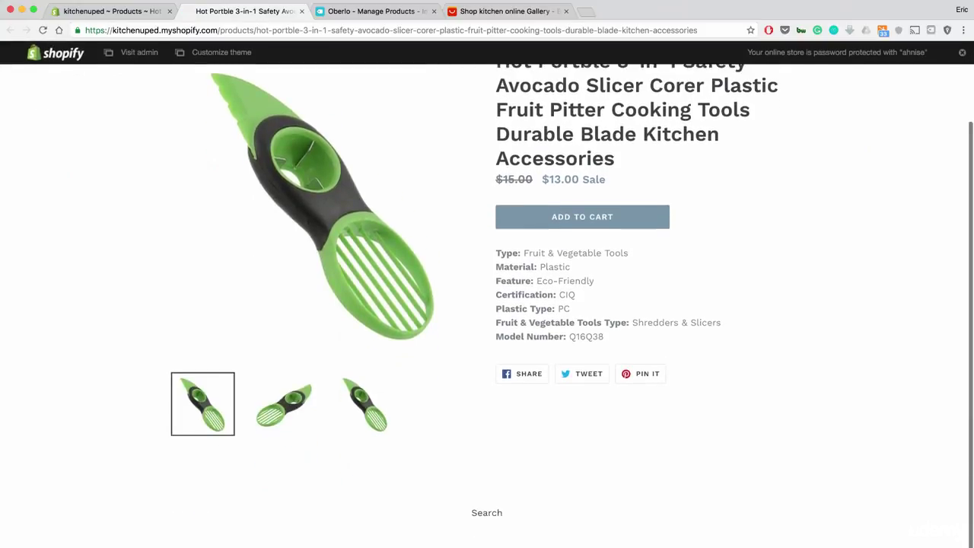
{"action": "scroll", "coordinate": [487, 305], "scroll_direction": "up", "scroll_amount": 3}
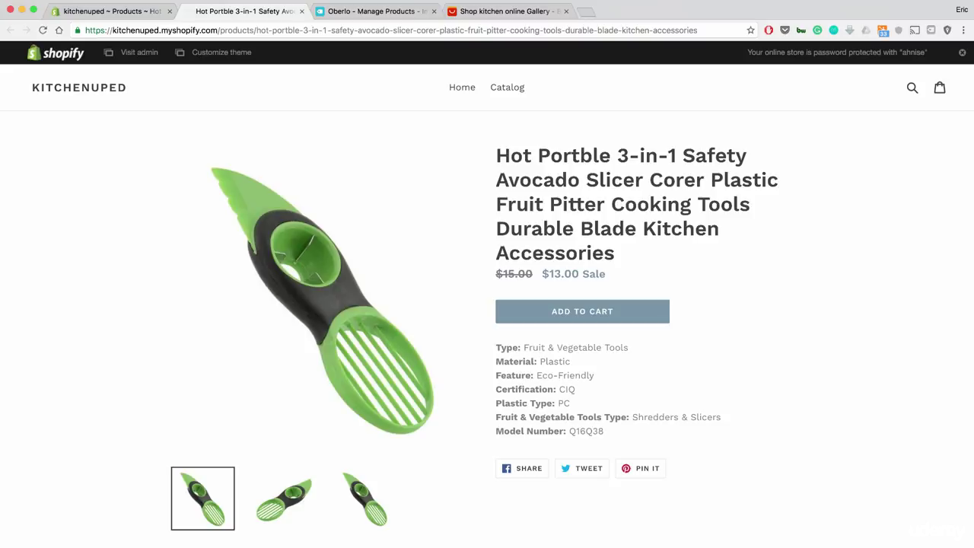
{"action": "scroll", "coordinate": [487, 304], "scroll_direction": "down", "scroll_amount": 3}
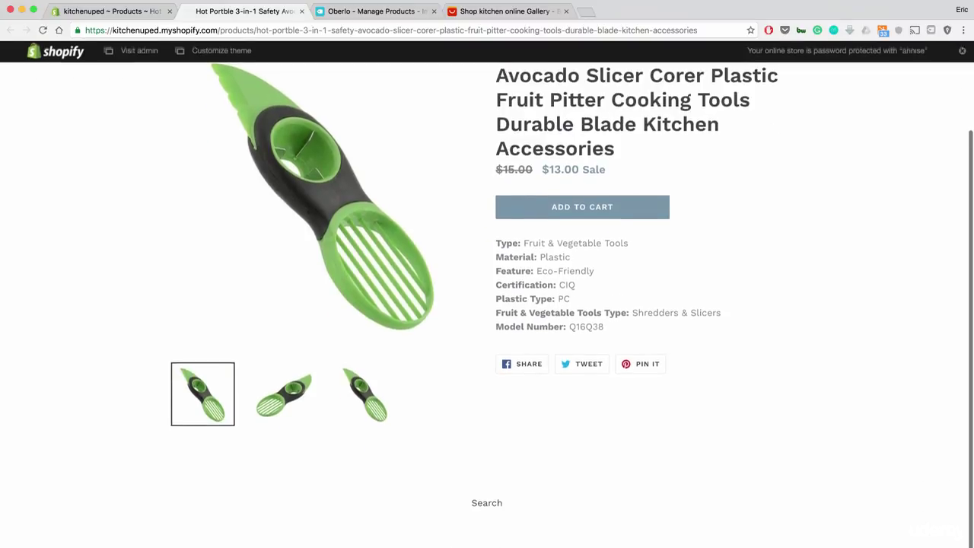
{"action": "scroll", "coordinate": [487, 305], "scroll_direction": "up", "scroll_amount": 3}
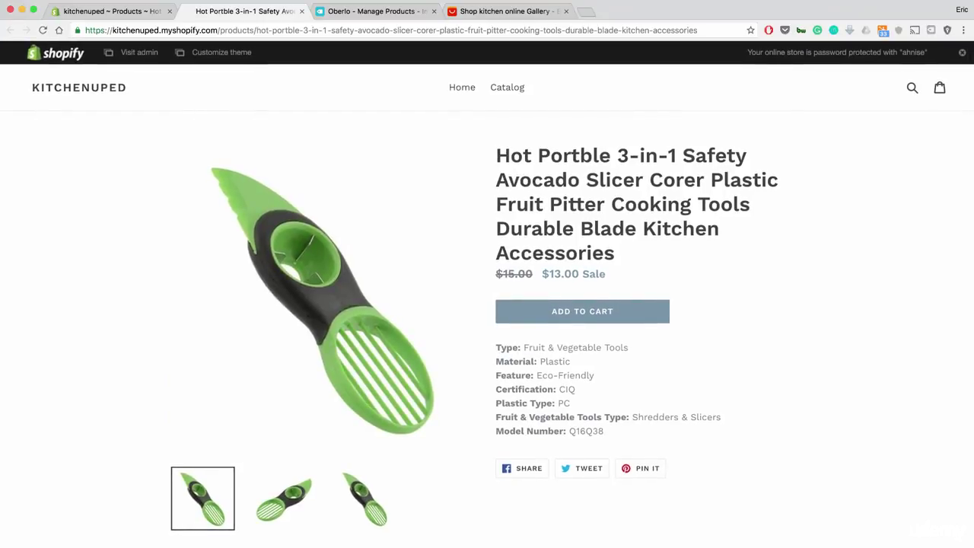
- Return to Oberlo and look over the products remaining in the import list
{"action": "key", "text": "ctrl+Tab"}
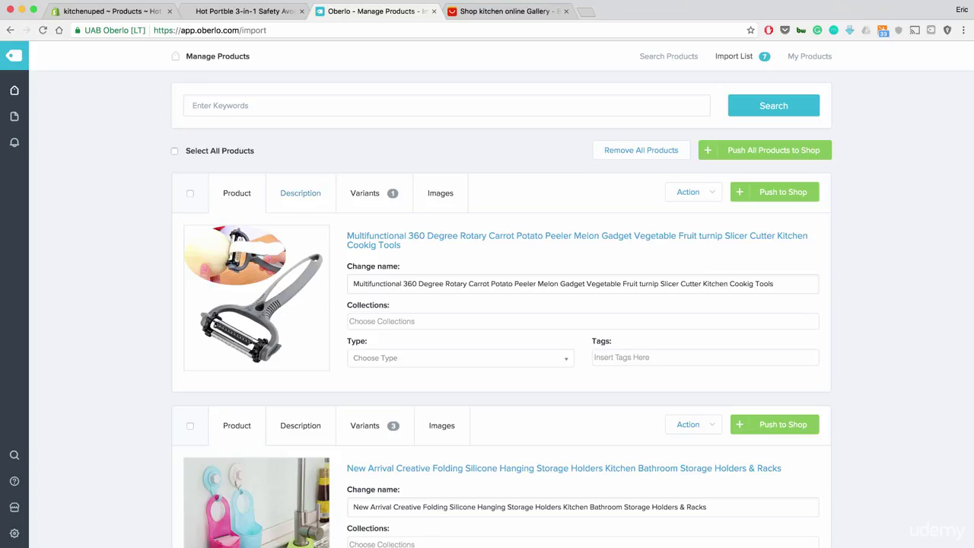
{"action": "scroll", "coordinate": [301, 193], "scroll_direction": "down", "scroll_amount": 4}
{"action": "scroll", "coordinate": [300, 193], "scroll_direction": "up", "scroll_amount": 4}
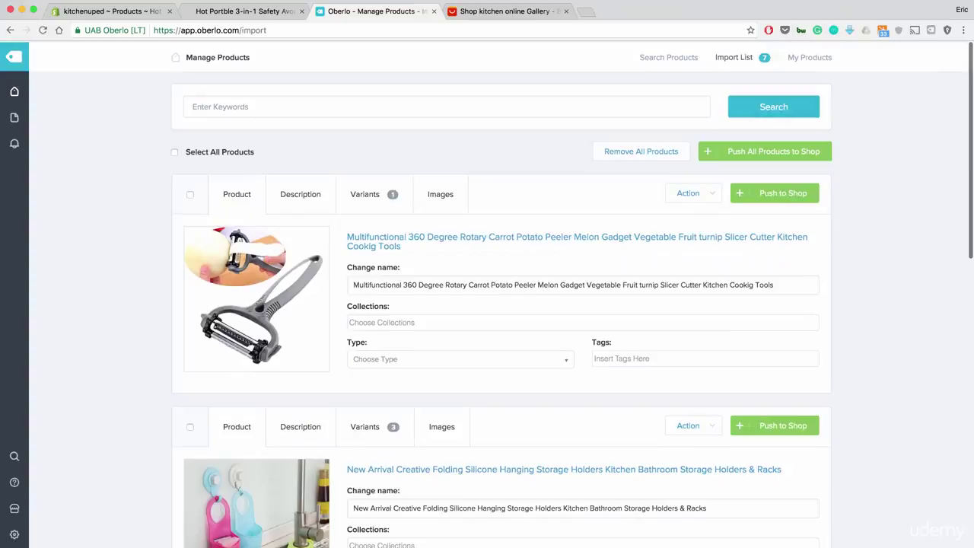
{"action": "left_click", "coordinate": [14, 481]}
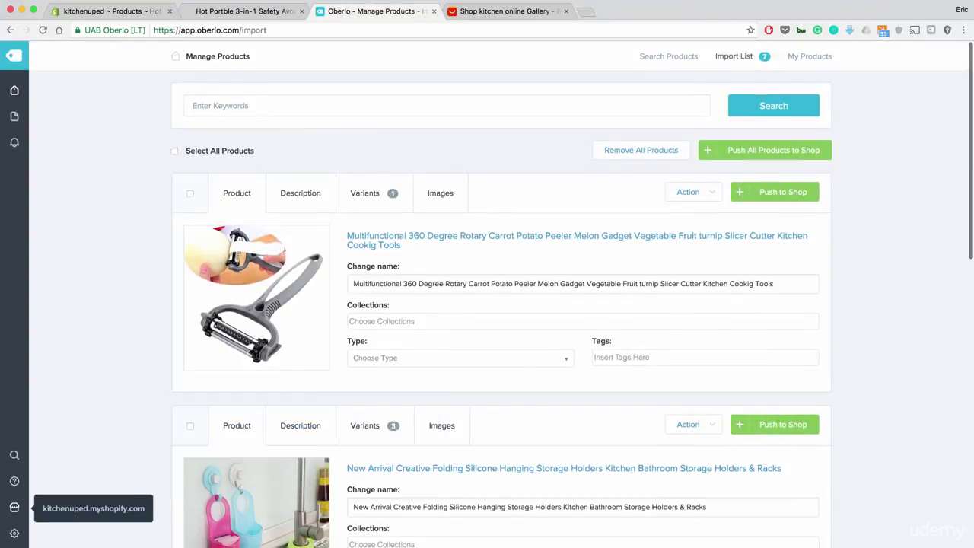